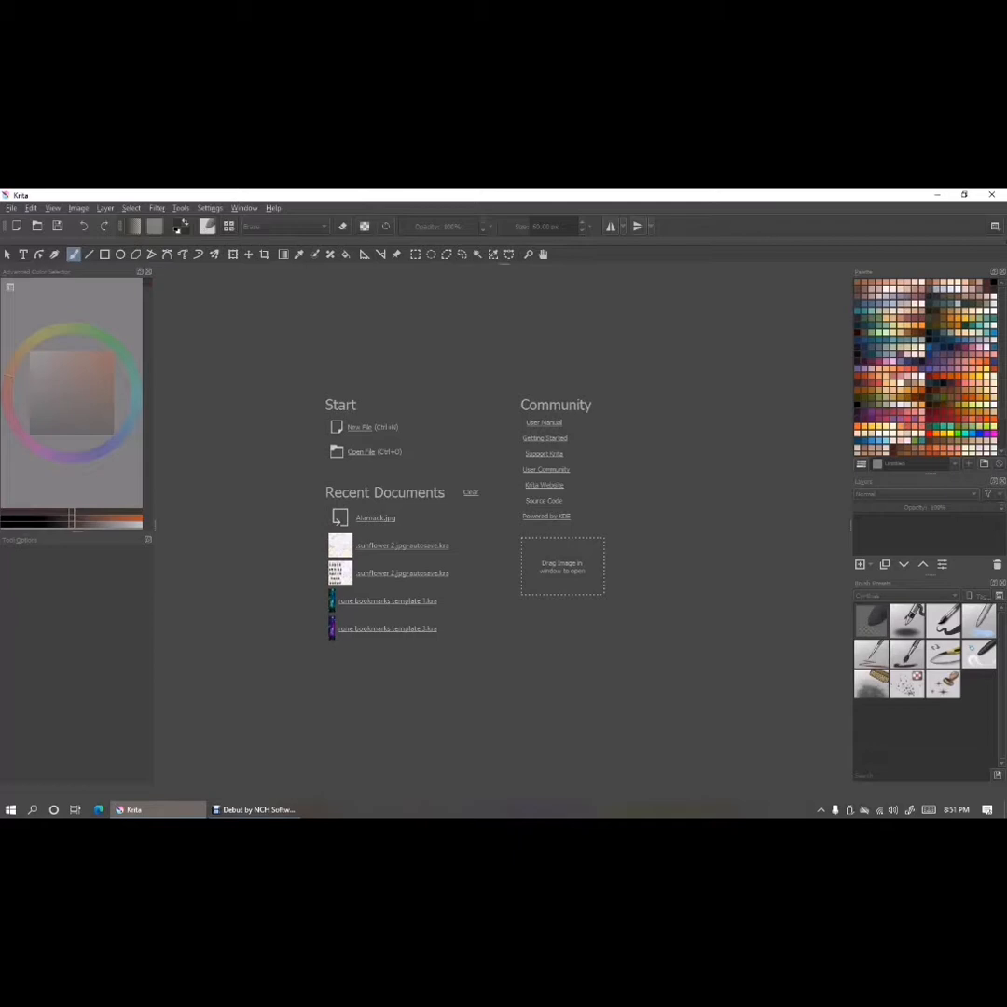
# Create a new 3600 x 4200 px document from one of the predefined image sizes.
pyautogui.hotkey('ctrl', 'n')
pyautogui.click(482, 420)
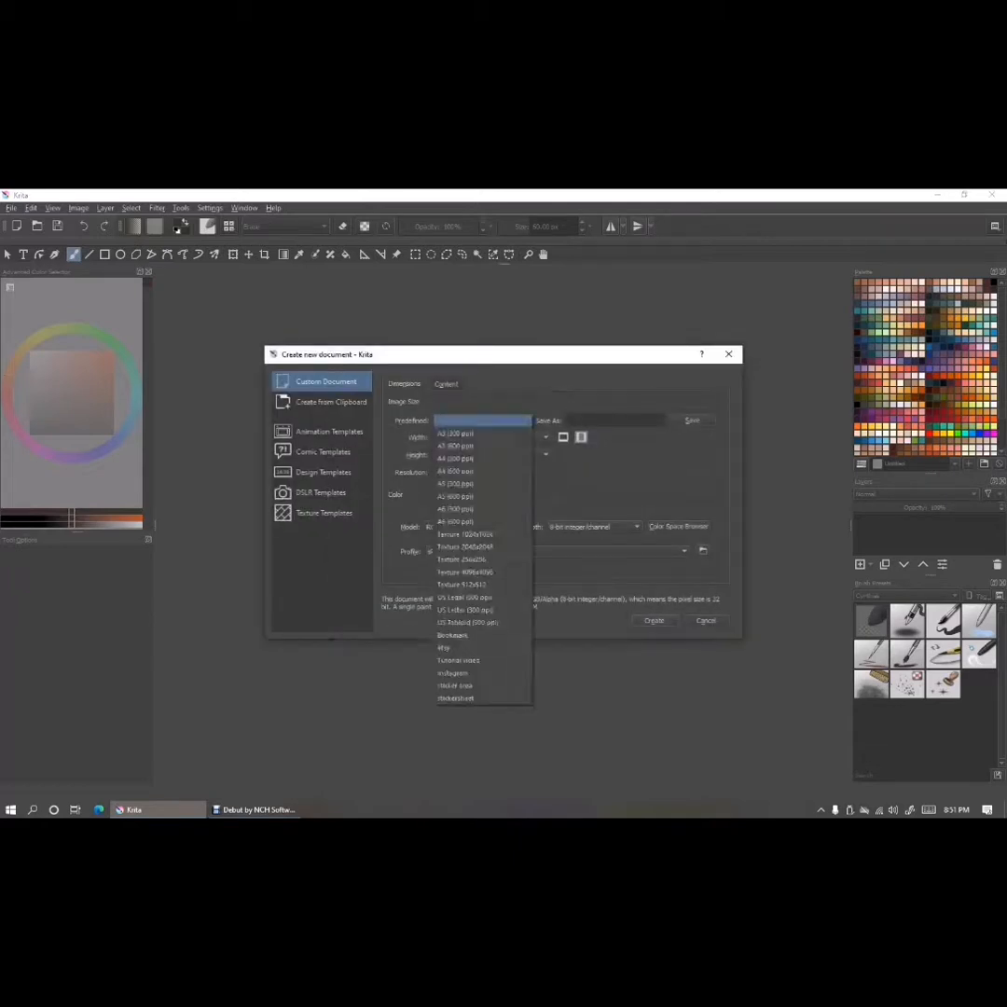
pyautogui.press('Down')
pyautogui.press('Down')
pyautogui.press('Return')
pyautogui.press('Escape')
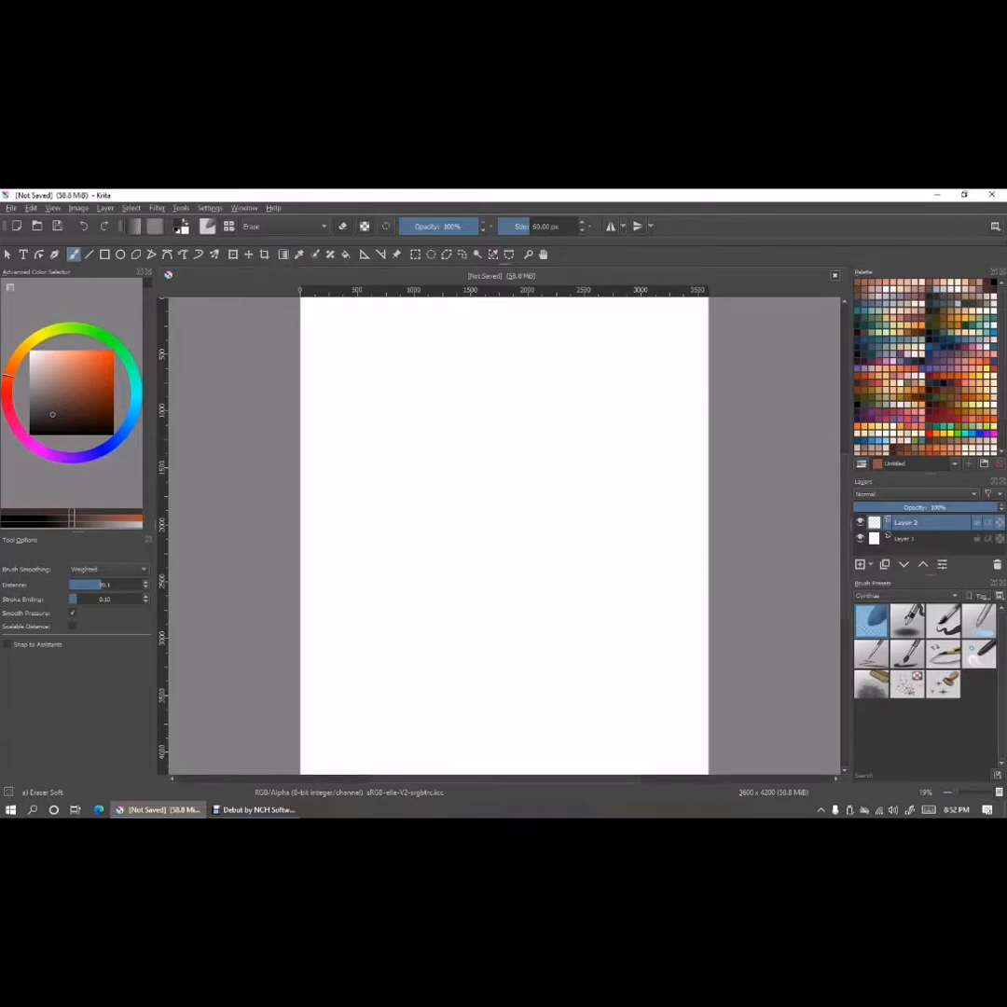
# Examine the full brush preset collection, its tag categories and the tag-assignment options of the Eraser Circle preset.
pyautogui.click(229, 227)
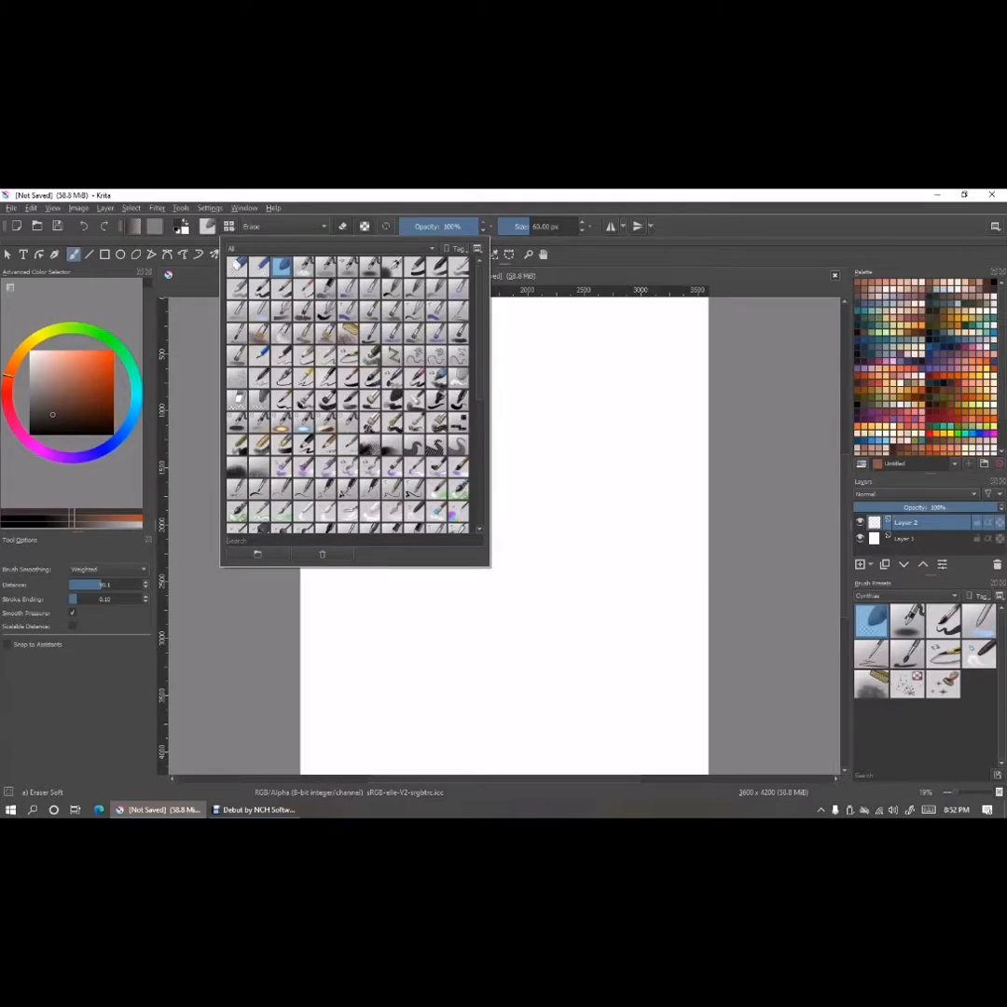
pyautogui.click(331, 249)
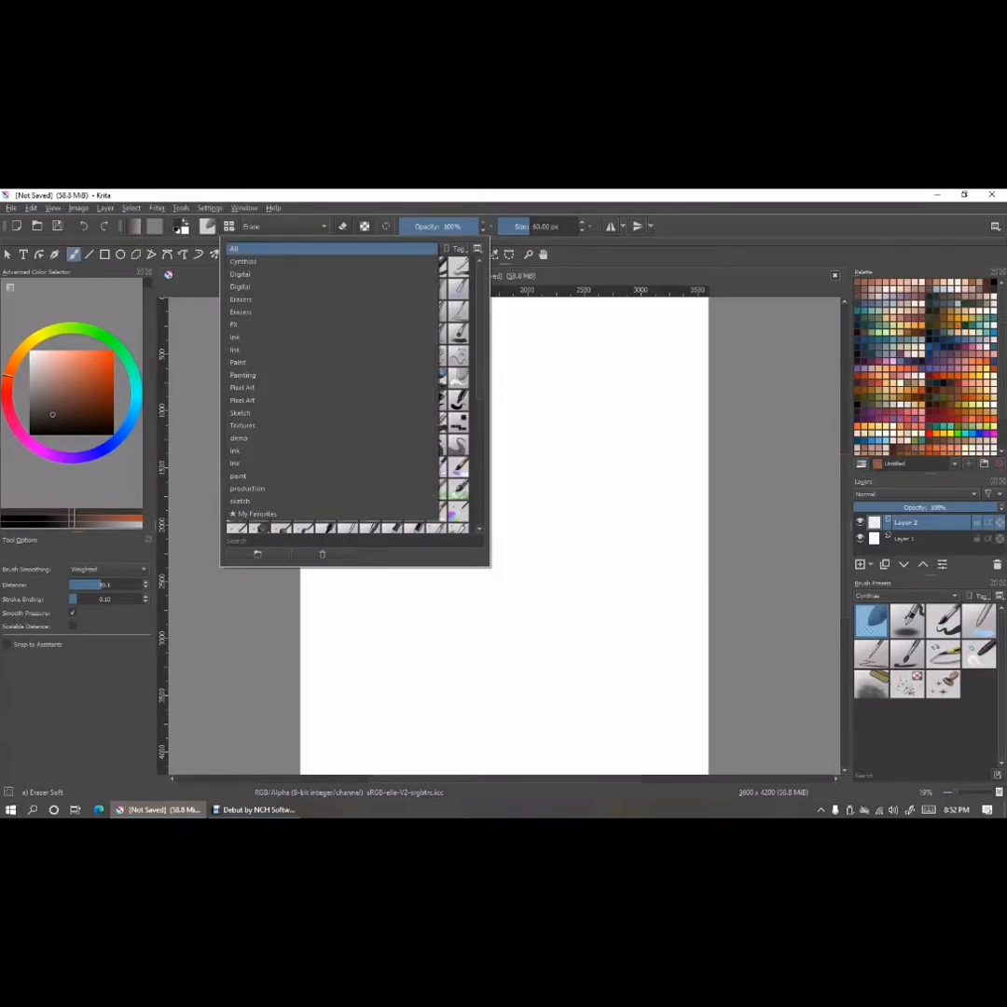
pyautogui.click(331, 249)
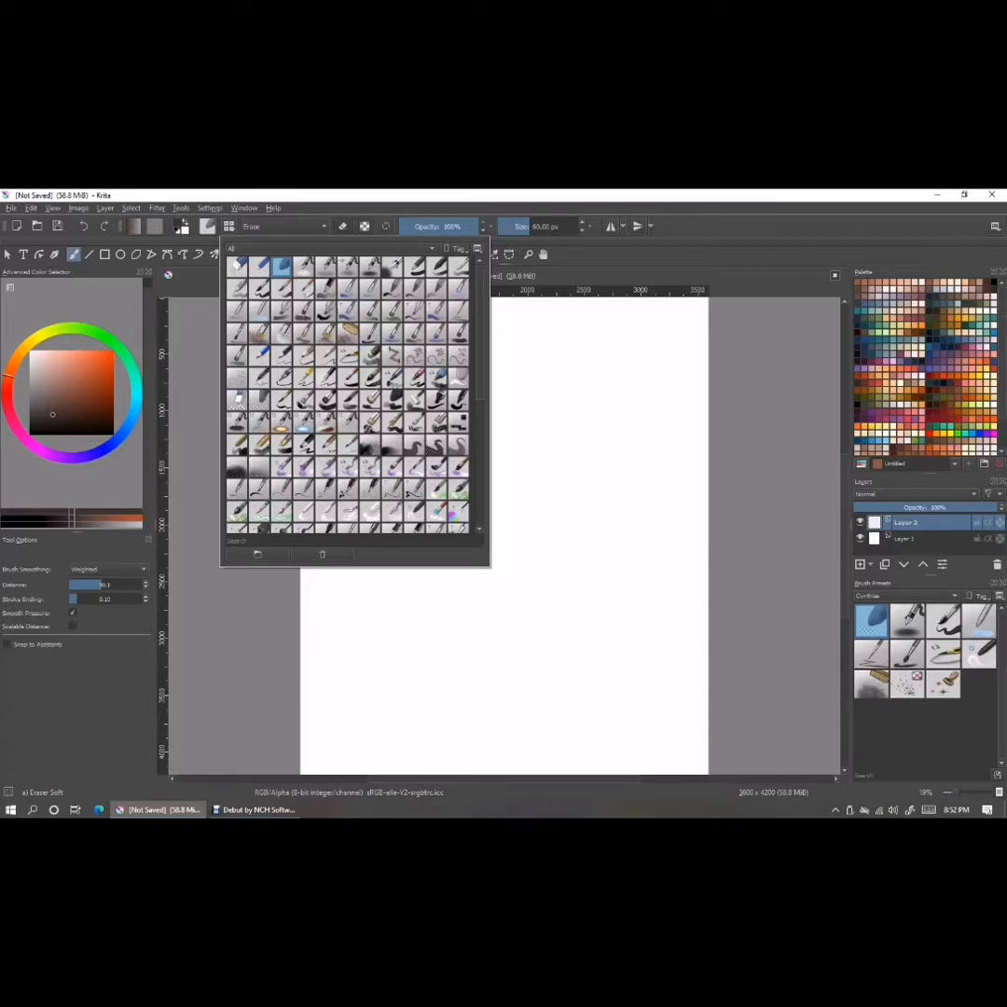
pyautogui.scroll(-1, 369, 516)
pyautogui.scroll(-2, 347, 391)
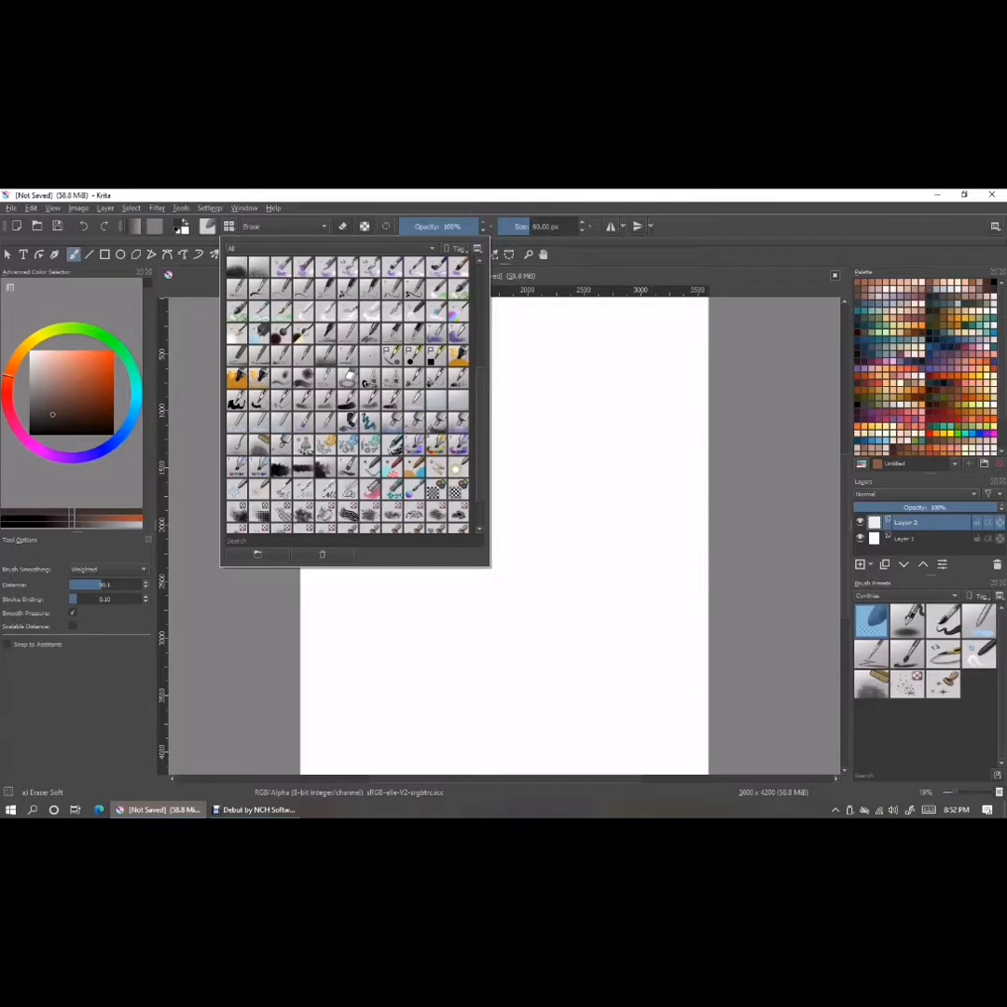
pyautogui.scroll(3, 367, 386)
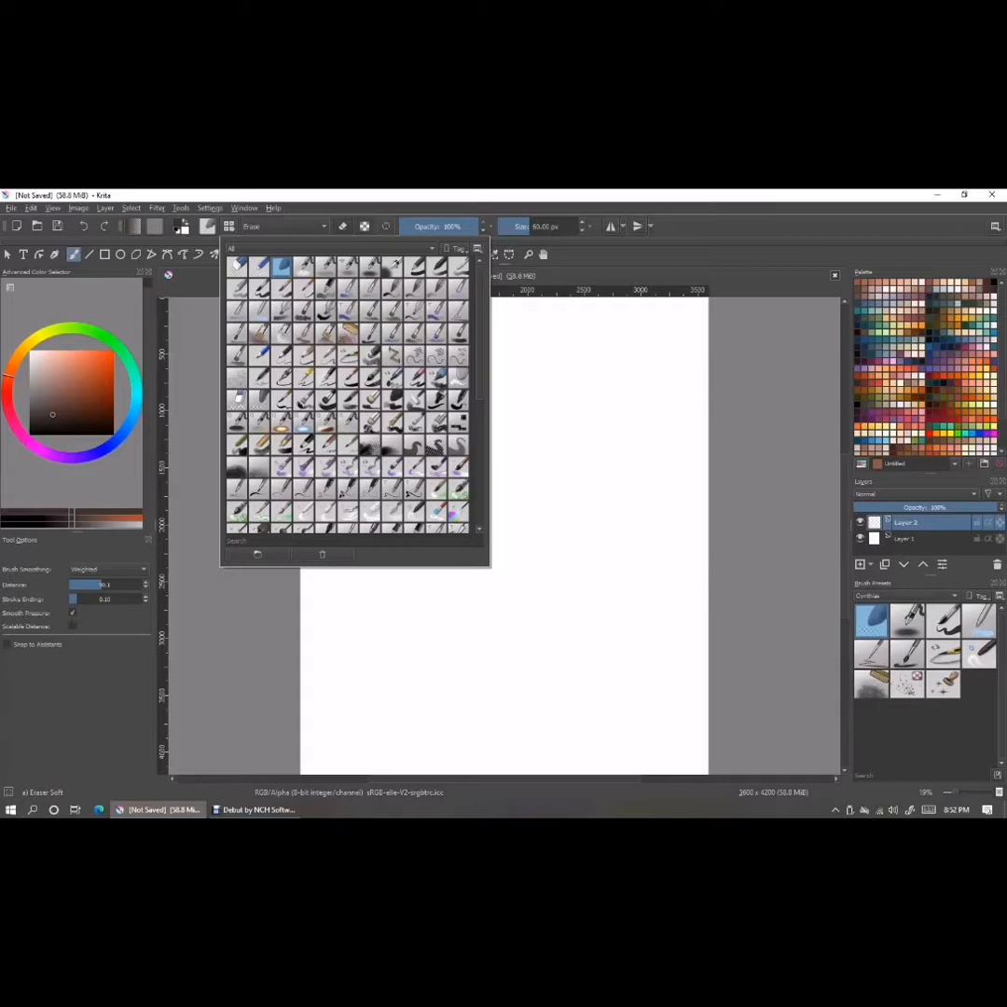
pyautogui.rightClick(238, 268)
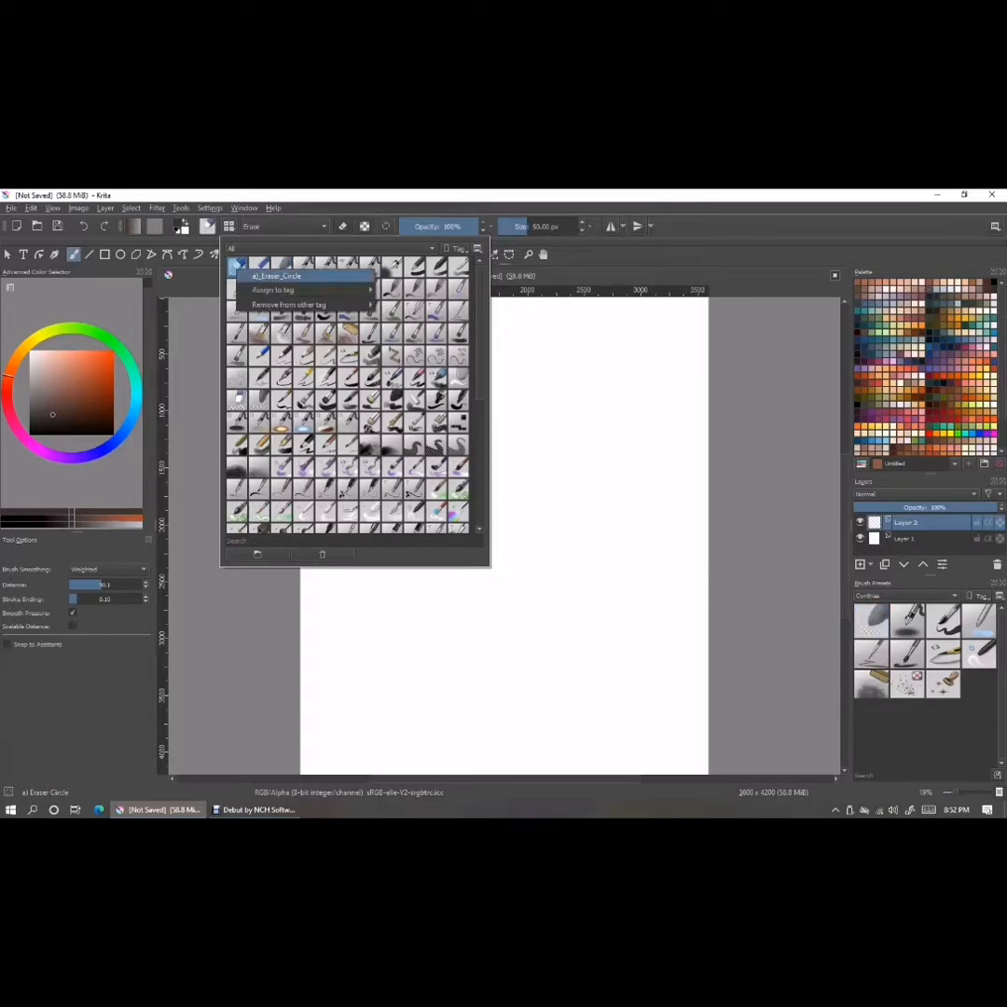
pyautogui.moveTo(280, 290)
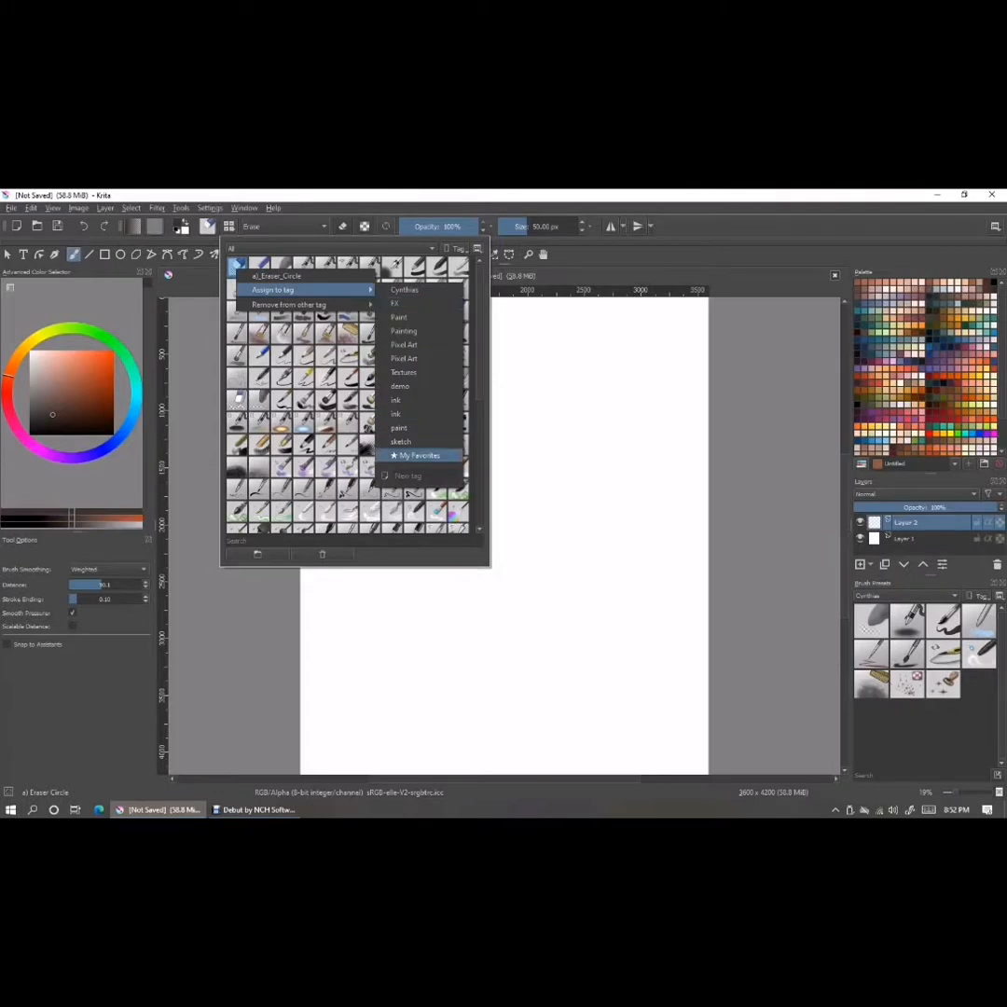
pyautogui.click(408, 475)
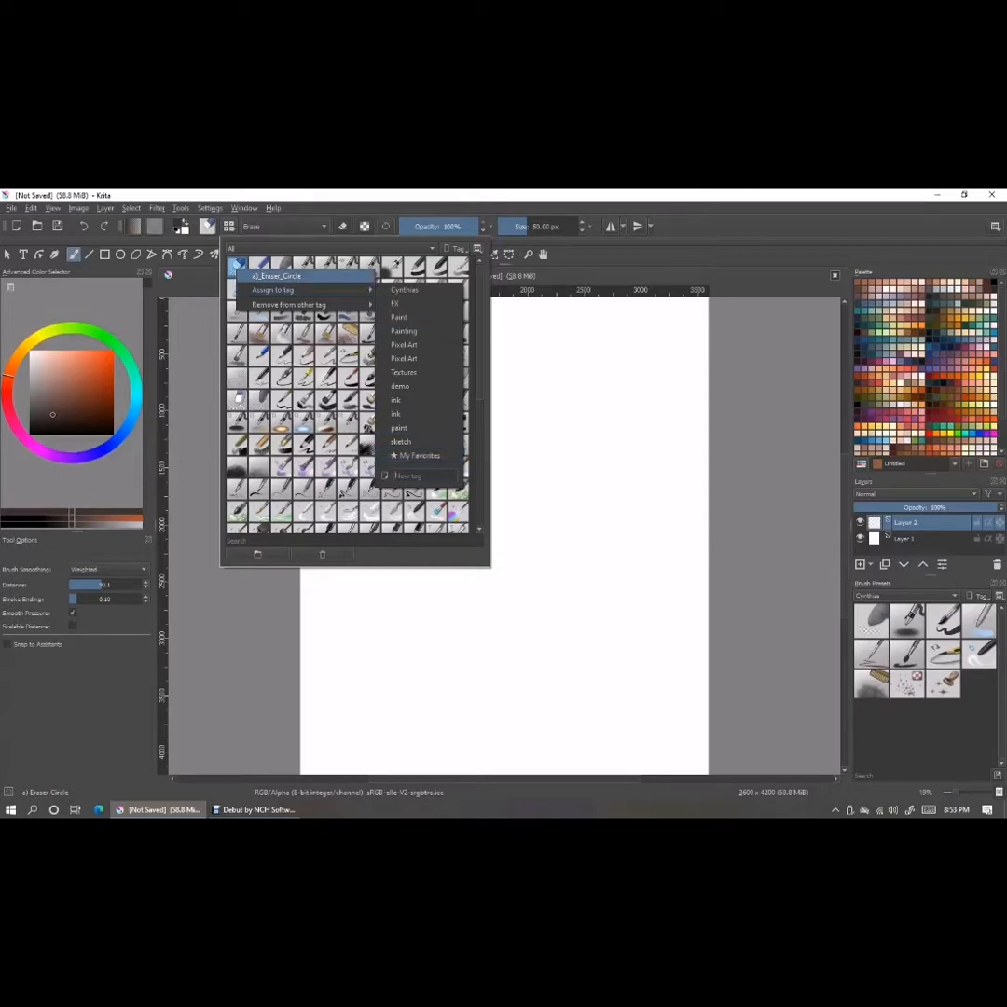
pyautogui.click(277, 276)
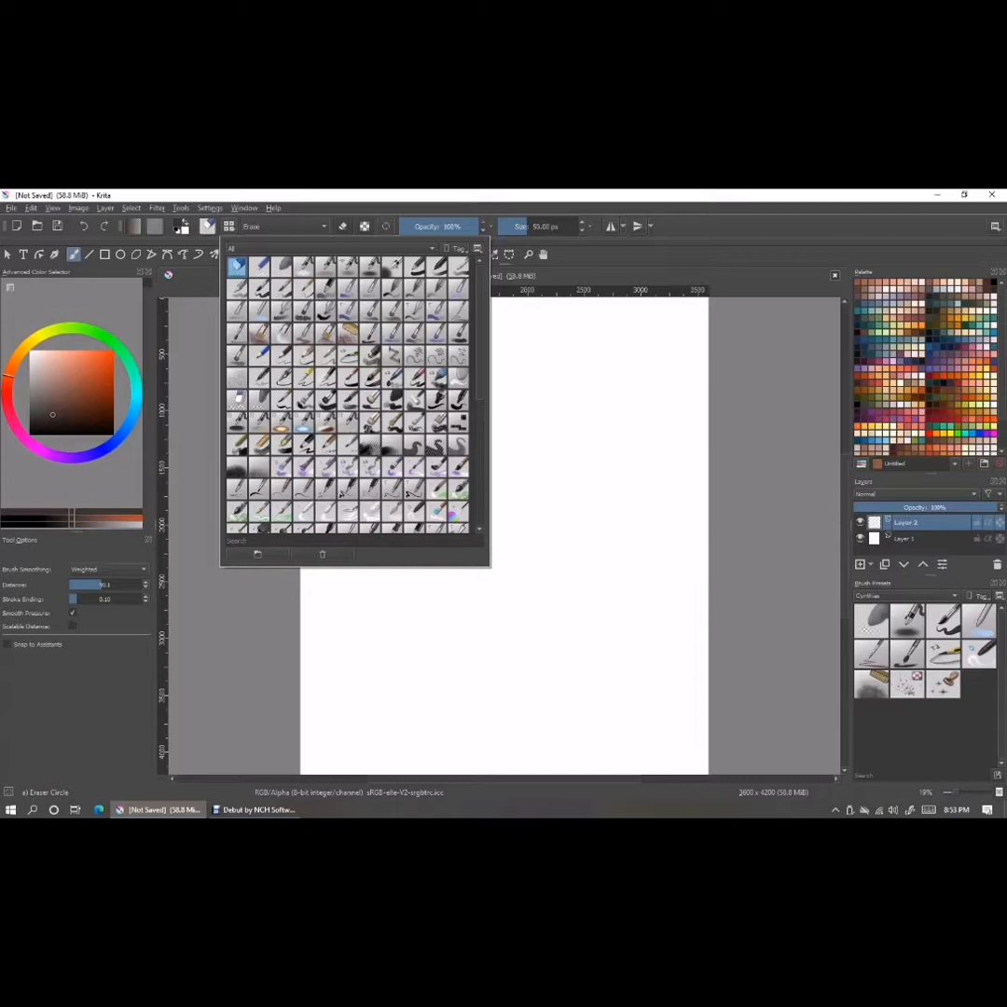
# Draw a dark zigzag scribble near the page's upper left with Basic-5 Size, then partly fade it with Eraser Soft at 60 px.
pyautogui.click(872, 622)
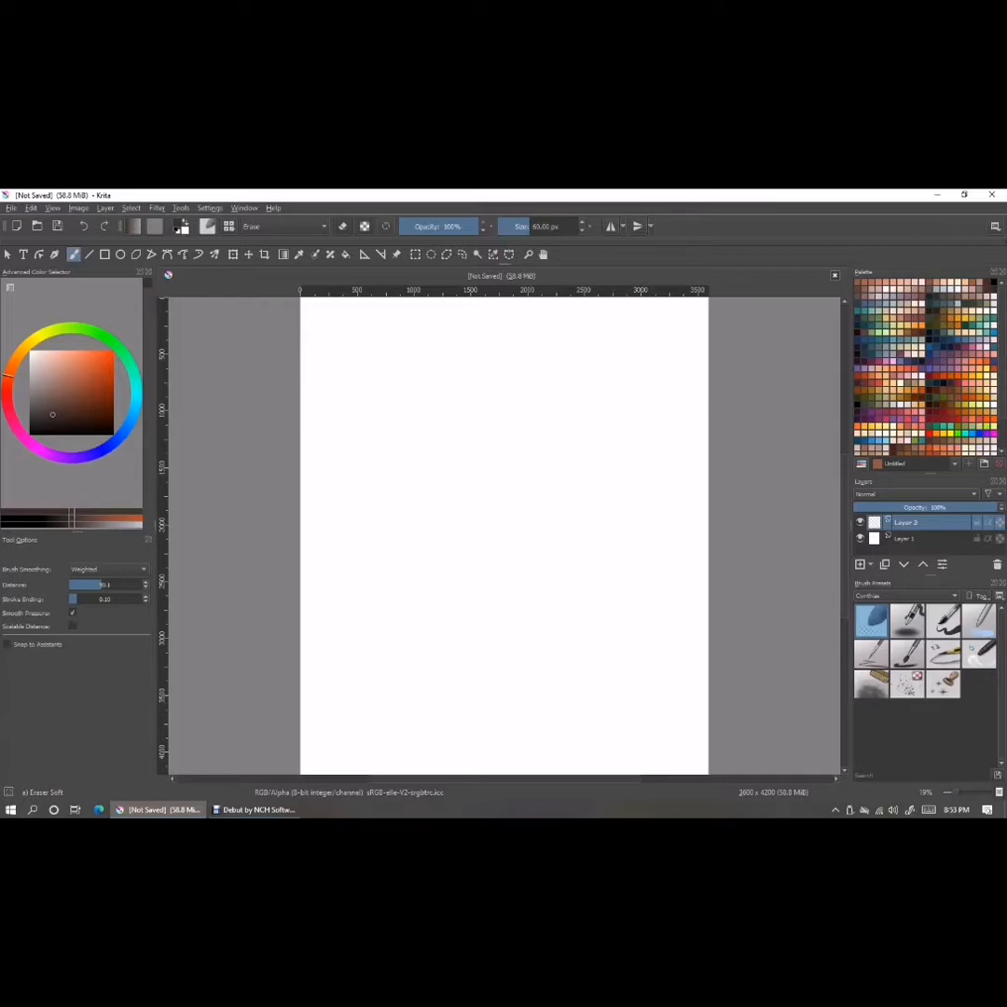
pyautogui.click(944, 620)
pyautogui.moveTo(384, 363)
pyautogui.mouseDown()
pyautogui.moveTo(367, 395)
pyautogui.moveTo(403, 366)
pyautogui.moveTo(406, 396)
pyautogui.moveTo(425, 407)
pyautogui.moveTo(385, 360)
pyautogui.moveTo(368, 391)
pyautogui.moveTo(402, 368)
pyautogui.moveTo(394, 406)
pyautogui.mouseUp()
pyautogui.click(871, 621)
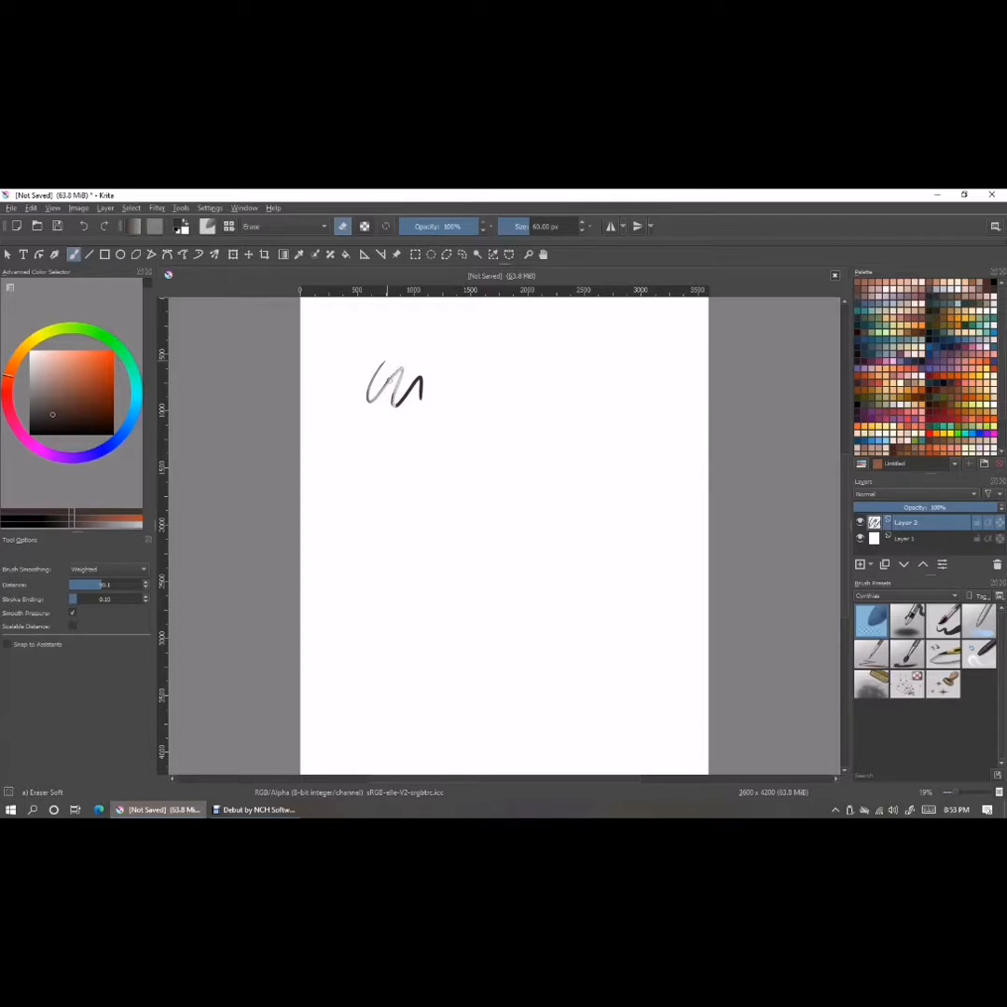
pyautogui.moveTo(387, 354)
pyautogui.mouseDown()
pyautogui.moveTo(365, 399)
pyautogui.moveTo(387, 372)
pyautogui.moveTo(372, 406)
pyautogui.moveTo(398, 373)
pyautogui.mouseUp()
# Paint a soft grey disc with Airbrush Pressure at 400 px, then retrace the zigzag scribble at about 172 px.
pyautogui.press('/')
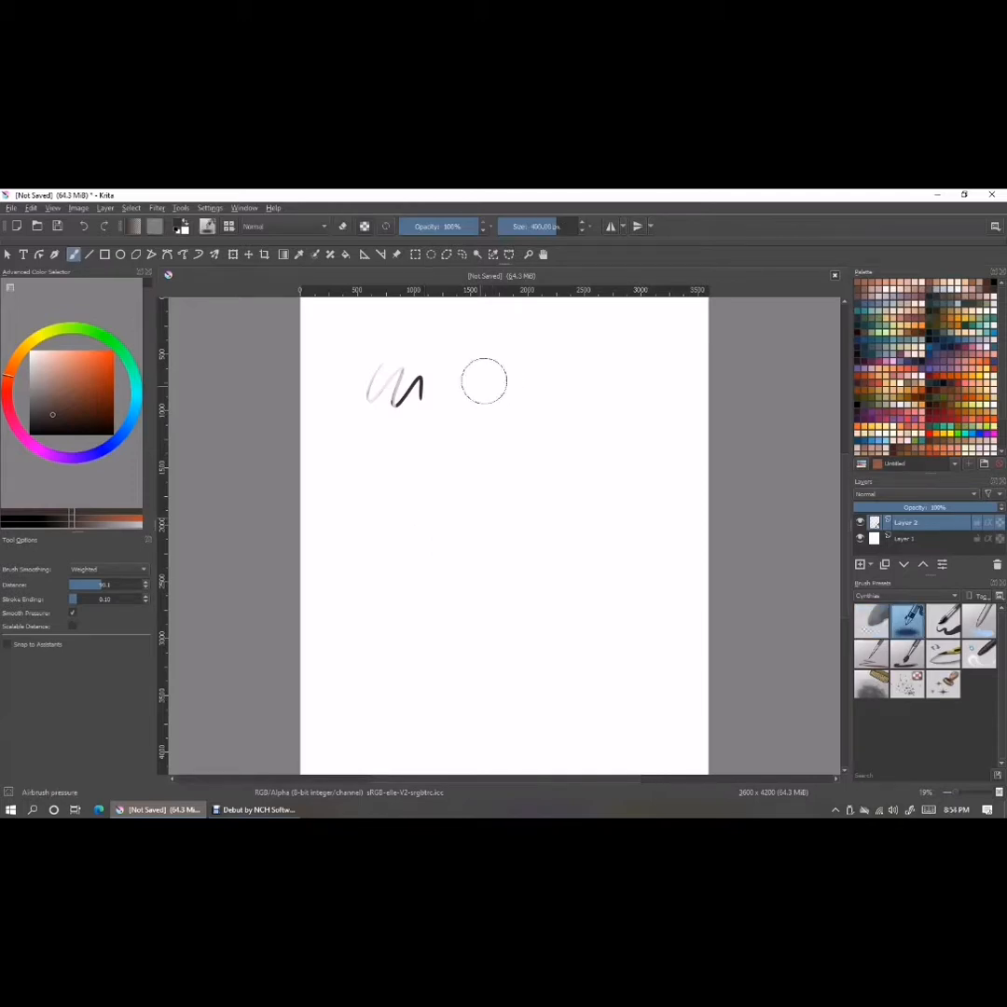
pyautogui.moveTo(525, 364)
pyautogui.mouseDown()
pyautogui.moveTo(495, 387)
pyautogui.moveTo(502, 402)
pyautogui.moveTo(518, 402)
pyautogui.moveTo(537, 370)
pyautogui.moveTo(513, 351)
pyautogui.moveTo(490, 357)
pyautogui.moveTo(483, 398)
pyautogui.moveTo(508, 413)
pyautogui.moveTo(542, 390)
pyautogui.moveTo(540, 366)
pyautogui.moveTo(523, 347)
pyautogui.moveTo(499, 353)
pyautogui.moveTo(488, 384)
pyautogui.moveTo(517, 384)
pyautogui.mouseUp()
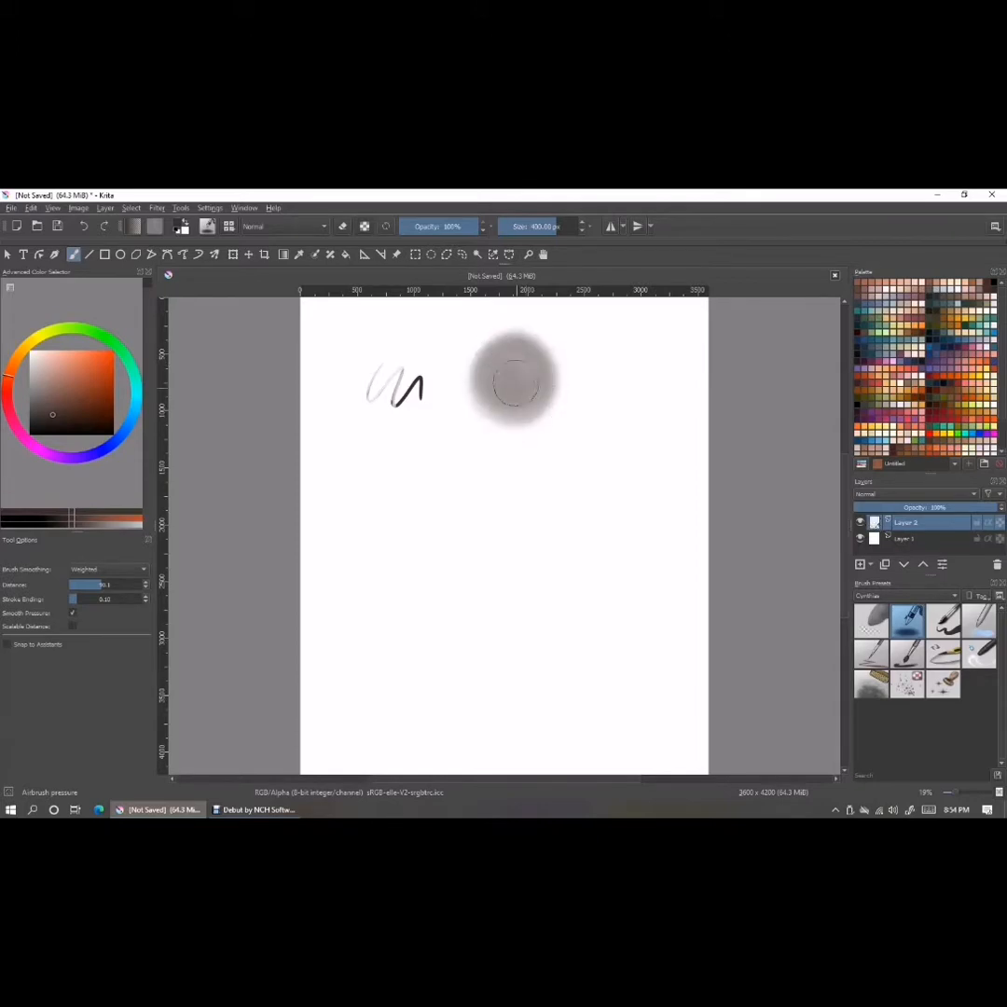
pyautogui.click(532, 227)
pyautogui.moveTo(532, 226); pyautogui.dragTo(528, 227)
pyautogui.moveTo(385, 368)
pyautogui.mouseDown()
pyautogui.moveTo(370, 399)
pyautogui.moveTo(397, 371)
pyautogui.moveTo(408, 398)
pyautogui.moveTo(421, 379)
pyautogui.moveTo(426, 408)
pyautogui.mouseUp()
pyautogui.click(542, 227)
pyautogui.moveTo(386, 358)
pyautogui.mouseDown()
pyautogui.moveTo(363, 393)
pyautogui.moveTo(376, 397)
pyautogui.moveTo(406, 369)
pyautogui.moveTo(397, 409)
pyautogui.moveTo(420, 378)
pyautogui.moveTo(428, 411)
pyautogui.mouseUp()
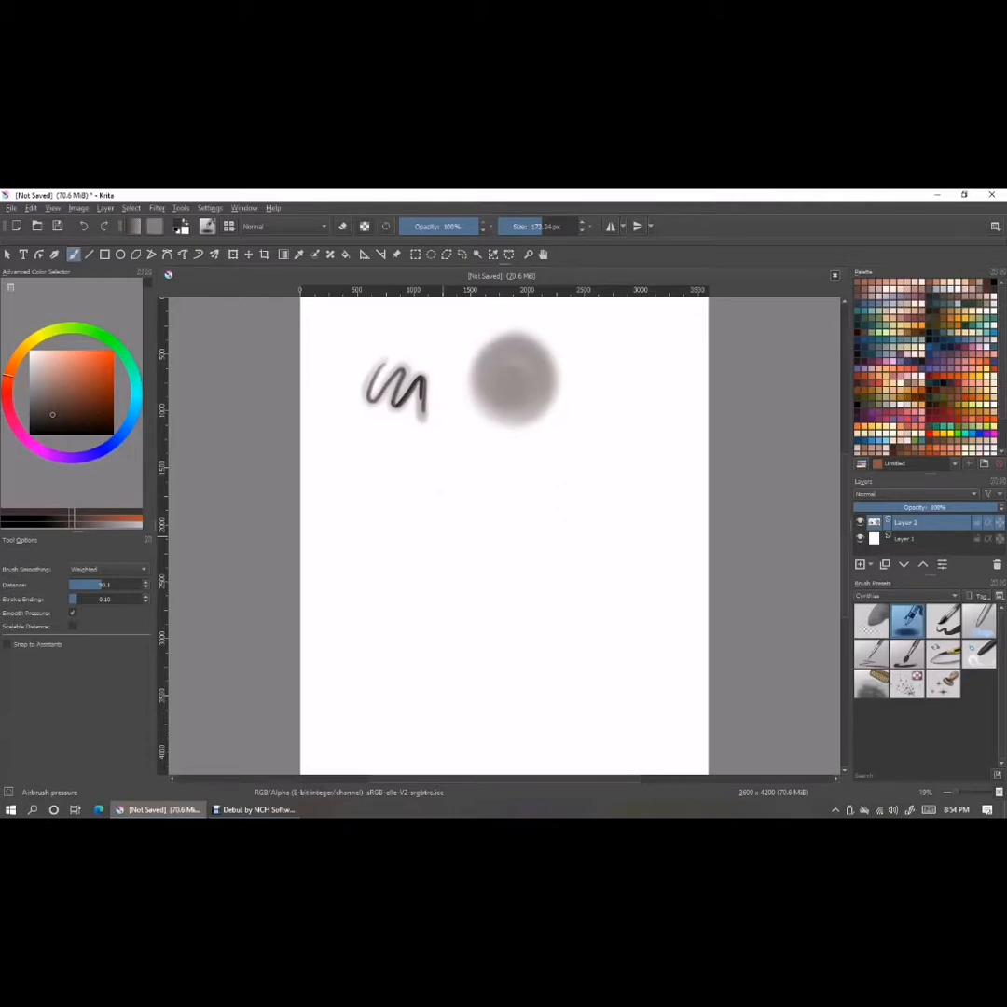
# Paint a solid dark brown disc beside the grey one with Basic-5 Size at about 226 px, and fill its centre with bright orange.
pyautogui.click(944, 621)
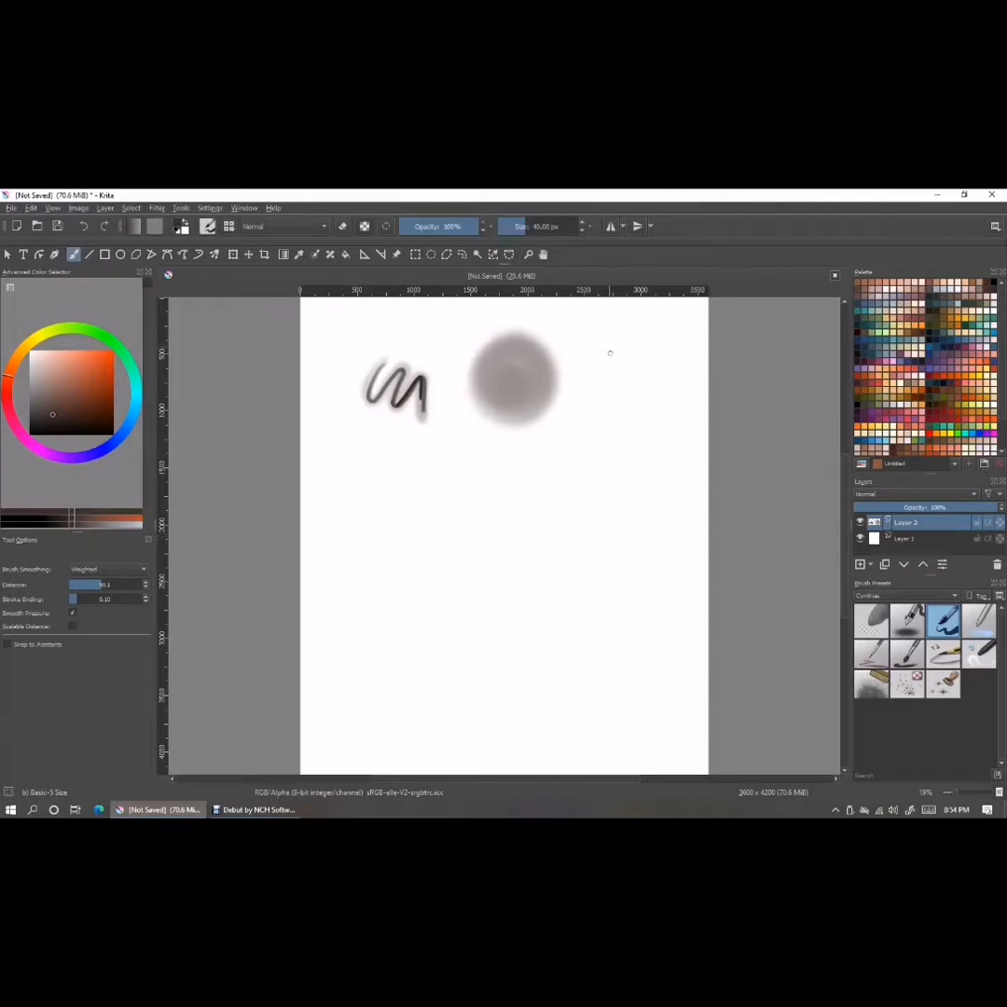
pyautogui.moveTo(641, 344)
pyautogui.mouseDown()
pyautogui.moveTo(595, 382)
pyautogui.moveTo(607, 401)
pyautogui.moveTo(632, 405)
pyautogui.moveTo(655, 395)
pyautogui.moveTo(662, 372)
pyautogui.moveTo(658, 352)
pyautogui.moveTo(628, 342)
pyautogui.mouseUp()
pyautogui.click(546, 226)
pyautogui.moveTo(631, 354)
pyautogui.mouseDown()
pyautogui.moveTo(602, 355)
pyautogui.moveTo(599, 377)
pyautogui.moveTo(636, 390)
pyautogui.moveTo(651, 366)
pyautogui.moveTo(636, 346)
pyautogui.moveTo(620, 345)
pyautogui.moveTo(641, 347)
pyautogui.moveTo(653, 367)
pyautogui.moveTo(645, 388)
pyautogui.moveTo(607, 390)
pyautogui.moveTo(596, 368)
pyautogui.moveTo(607, 346)
pyautogui.moveTo(629, 343)
pyautogui.moveTo(651, 358)
pyautogui.moveTo(652, 380)
pyautogui.moveTo(632, 399)
pyautogui.moveTo(606, 394)
pyautogui.moveTo(593, 374)
pyautogui.moveTo(603, 342)
pyautogui.moveTo(630, 336)
pyautogui.moveTo(652, 349)
pyautogui.moveTo(658, 371)
pyautogui.moveTo(644, 393)
pyautogui.moveTo(619, 397)
pyautogui.moveTo(616, 352)
pyautogui.mouseUp()
pyautogui.click(113, 353)
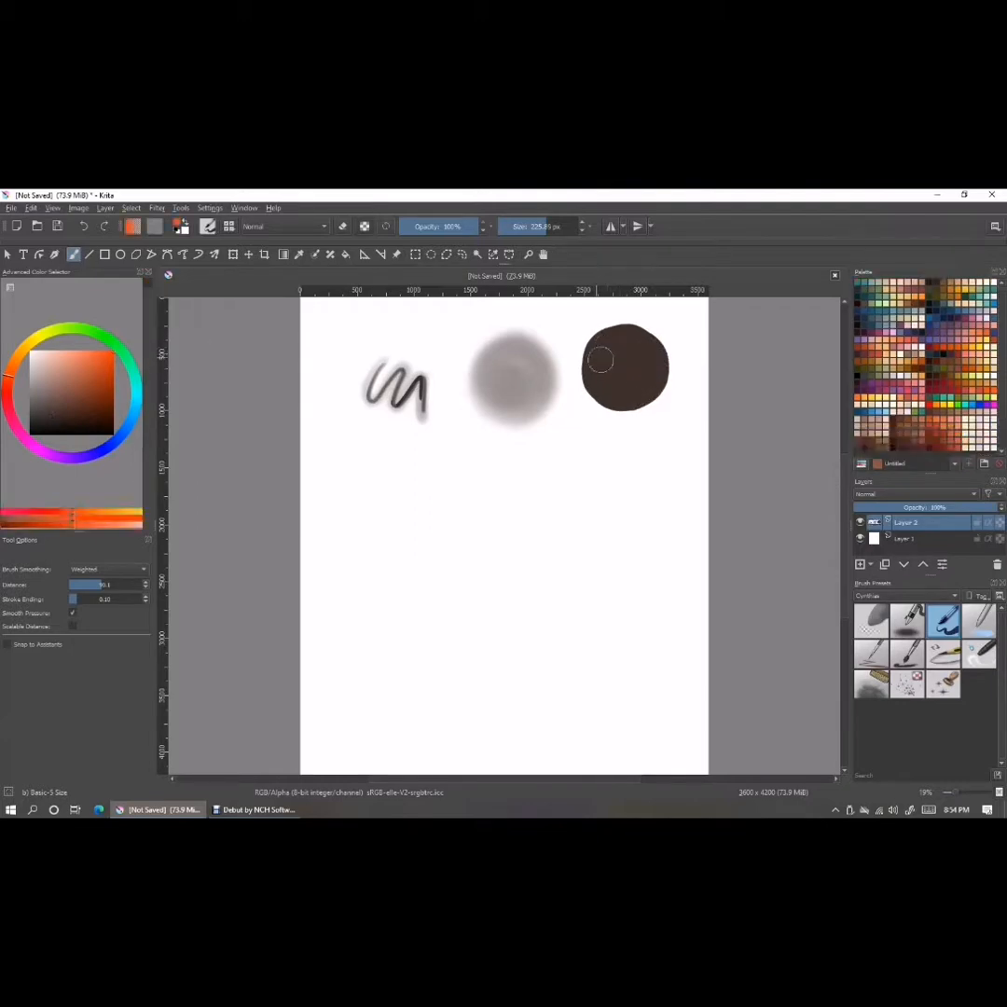
pyautogui.click(625, 366)
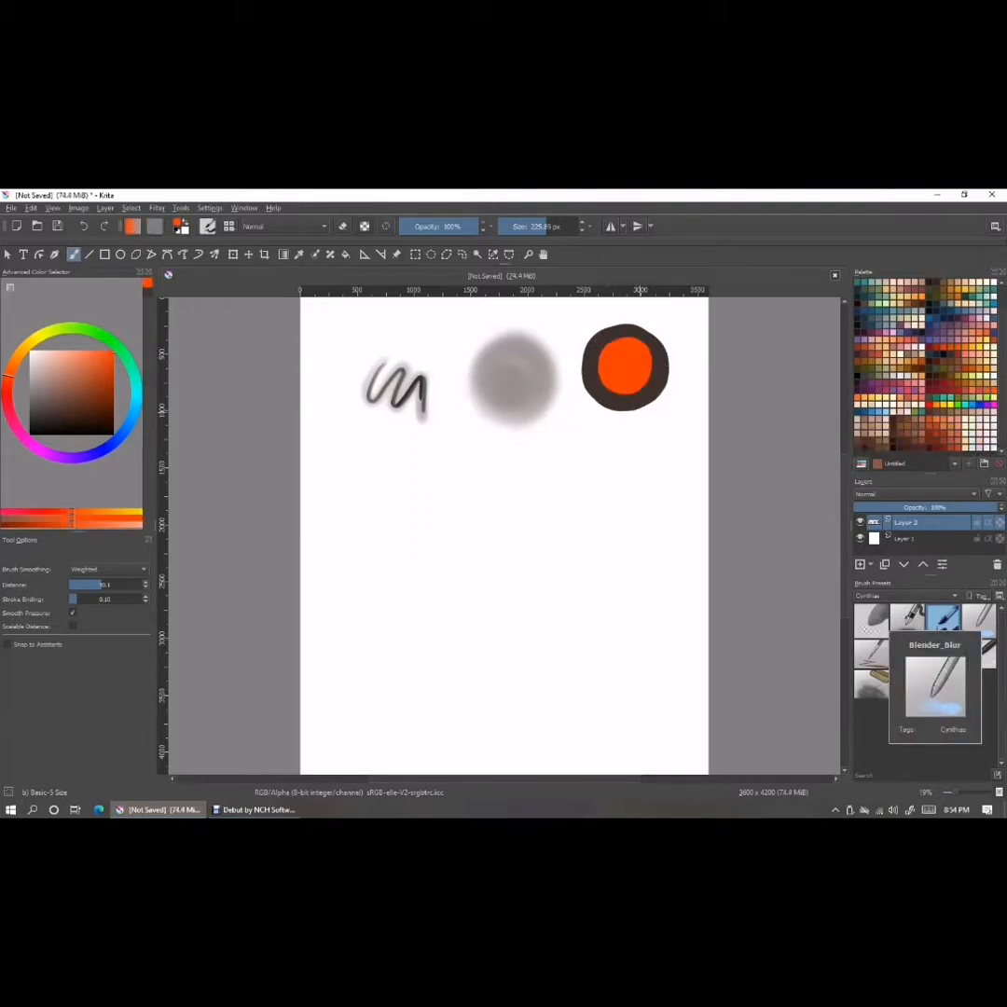
# Soften the edges of the orange centre and dark ring with Blender Blur at about 159 px.
pyautogui.click(979, 620)
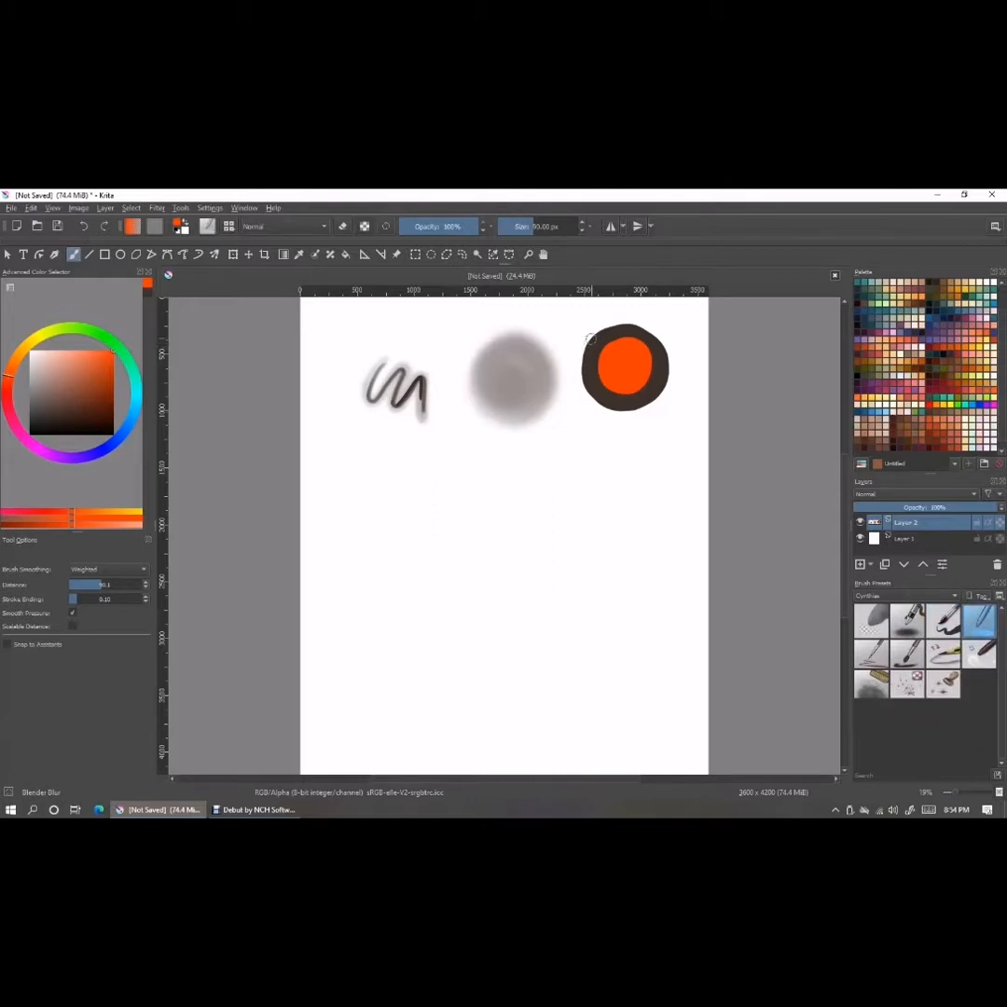
pyautogui.moveTo(593, 339)
pyautogui.mouseDown()
pyautogui.moveTo(598, 404)
pyautogui.moveTo(631, 412)
pyautogui.moveTo(668, 377)
pyautogui.moveTo(657, 341)
pyautogui.moveTo(634, 324)
pyautogui.moveTo(592, 338)
pyautogui.moveTo(585, 378)
pyautogui.moveTo(595, 397)
pyautogui.moveTo(624, 411)
pyautogui.mouseUp()
pyautogui.click(541, 226)
pyautogui.moveTo(626, 342)
pyautogui.mouseDown()
pyautogui.moveTo(594, 367)
pyautogui.moveTo(616, 392)
pyautogui.moveTo(639, 391)
pyautogui.moveTo(655, 359)
pyautogui.moveTo(644, 340)
pyautogui.moveTo(619, 334)
pyautogui.moveTo(597, 349)
pyautogui.moveTo(600, 386)
pyautogui.moveTo(622, 396)
pyautogui.moveTo(648, 375)
pyautogui.moveTo(623, 350)
pyautogui.moveTo(599, 361)
pyautogui.moveTo(639, 346)
pyautogui.moveTo(596, 362)
pyautogui.moveTo(619, 399)
pyautogui.moveTo(651, 359)
pyautogui.moveTo(608, 345)
pyautogui.mouseUp()
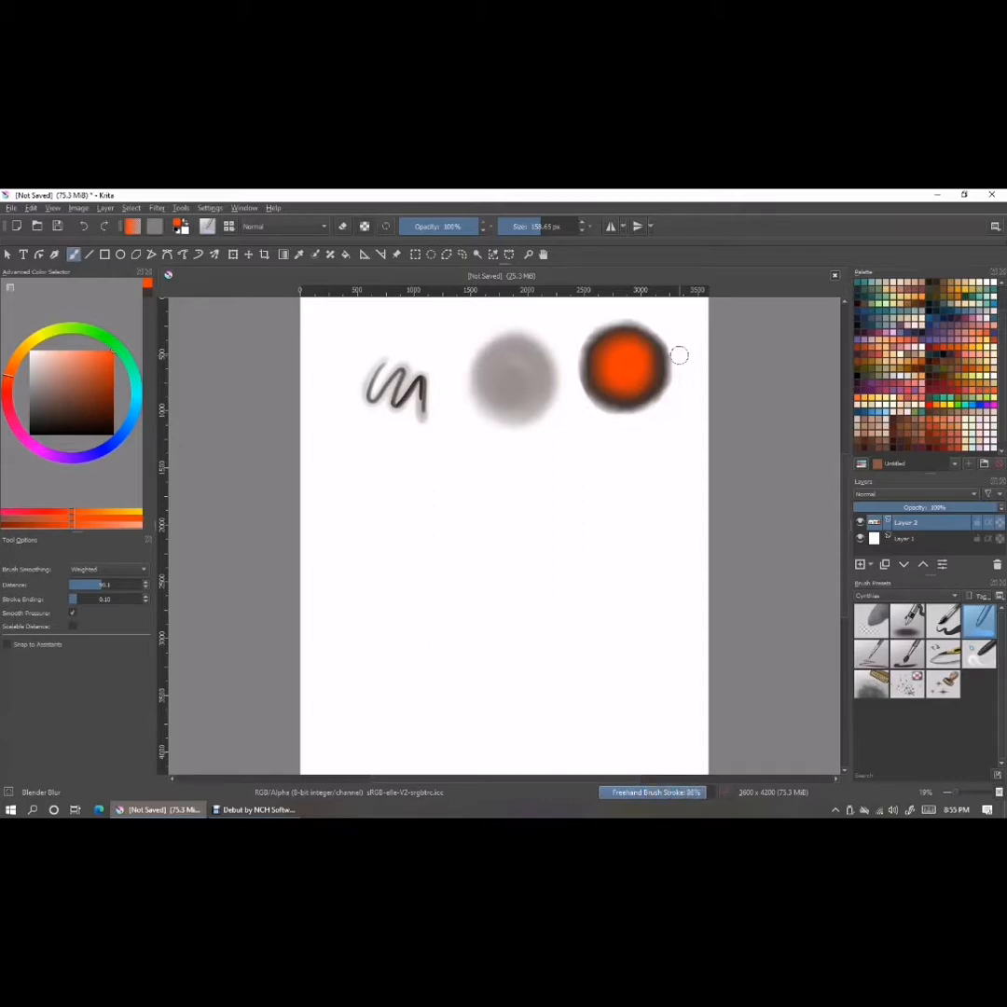
# Sketch tall black looping lines and a small eye below the zigzag scribble with a thin line brush.
pyautogui.click(871, 653)
pyautogui.click(113, 432)
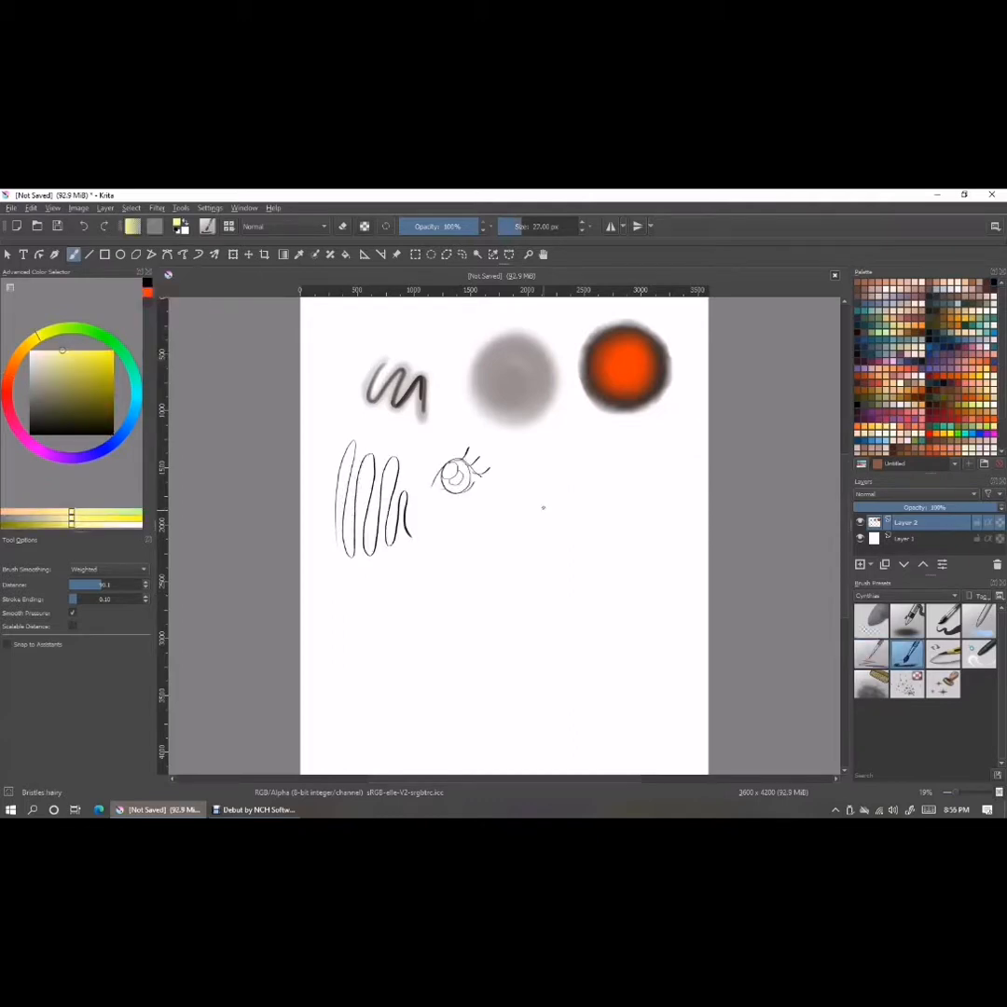
# Paint overlapping yellow, pink and light blue patches with Bristles Hairy, plus crossed blue, magenta, orange and green strokes below them.
pyautogui.click(532, 227)
pyautogui.click(545, 227)
pyautogui.moveTo(571, 473)
pyautogui.mouseDown()
pyautogui.moveTo(554, 497)
pyautogui.moveTo(594, 472)
pyautogui.moveTo(565, 506)
pyautogui.moveTo(563, 487)
pyautogui.moveTo(581, 489)
pyautogui.moveTo(545, 481)
pyautogui.moveTo(576, 496)
pyautogui.moveTo(558, 522)
pyautogui.moveTo(547, 504)
pyautogui.moveTo(588, 508)
pyautogui.moveTo(565, 531)
pyautogui.moveTo(559, 514)
pyautogui.moveTo(581, 521)
pyautogui.moveTo(577, 535)
pyautogui.moveTo(601, 522)
pyautogui.moveTo(588, 495)
pyautogui.moveTo(597, 499)
pyautogui.moveTo(606, 486)
pyautogui.moveTo(617, 525)
pyautogui.moveTo(631, 499)
pyautogui.moveTo(603, 479)
pyautogui.moveTo(629, 504)
pyautogui.mouseUp()
pyautogui.click(33, 446)
pyautogui.click(130, 416)
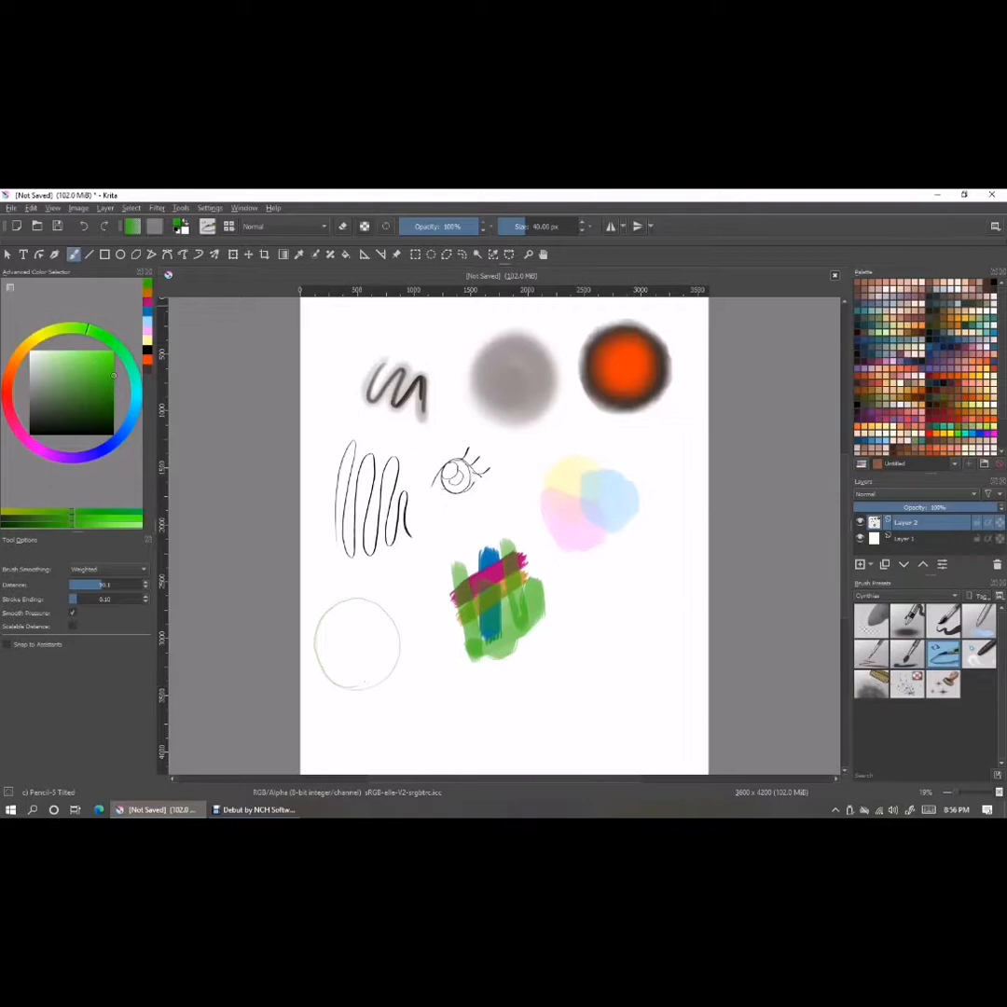
# Shade one side of the outlined circle in green with Pencil-5 Tilted, enlarging the brush to about 290 px.
pyautogui.click(534, 227)
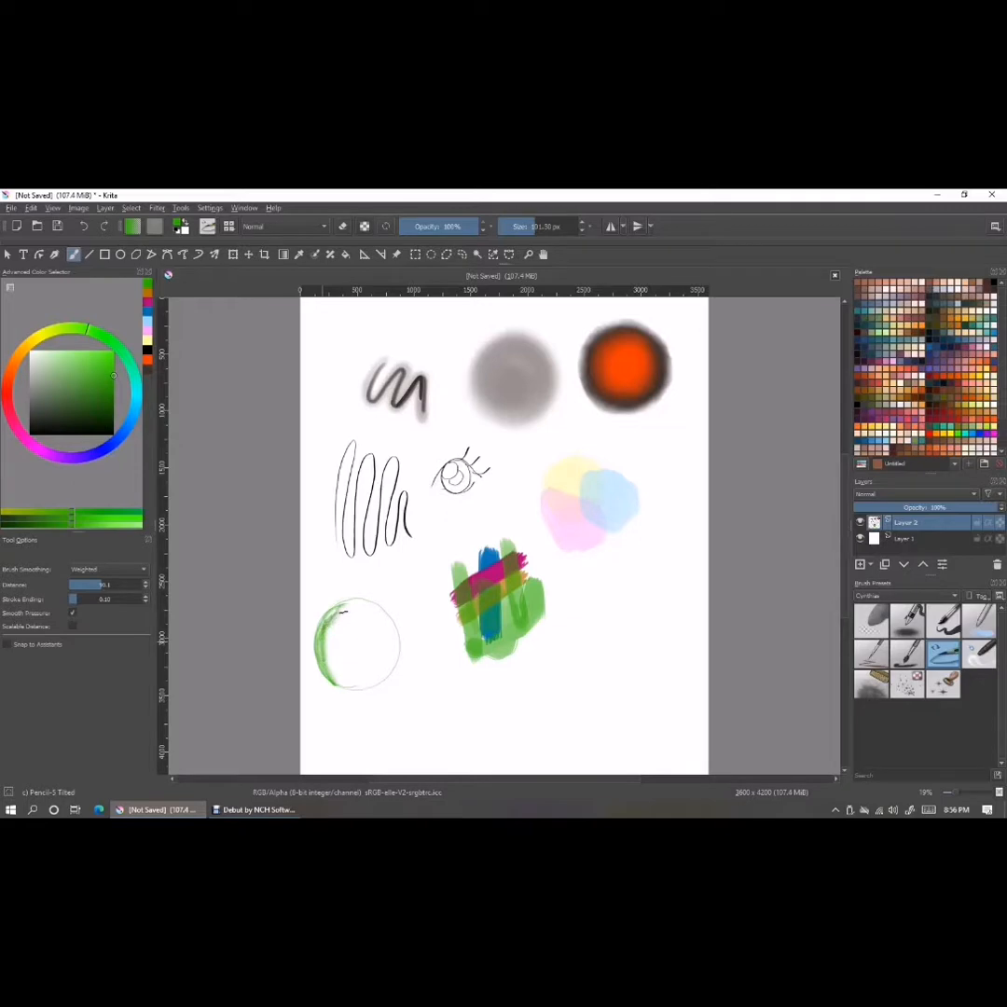
pyautogui.click(549, 226)
pyautogui.moveTo(335, 629)
pyautogui.mouseDown()
pyautogui.moveTo(337, 683)
pyautogui.moveTo(333, 620)
pyautogui.moveTo(332, 676)
pyautogui.moveTo(342, 609)
pyautogui.moveTo(365, 601)
pyautogui.moveTo(325, 632)
pyautogui.moveTo(349, 686)
pyautogui.mouseUp()
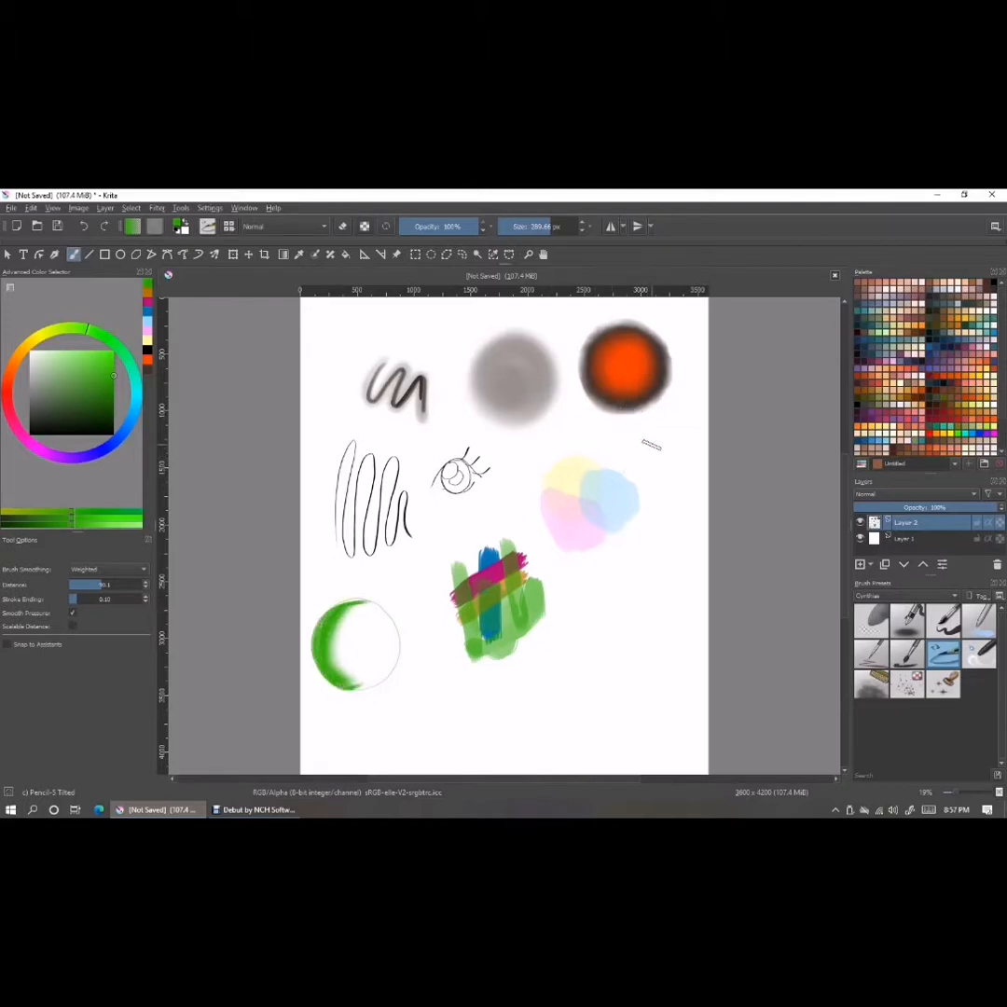
# Draw a green heart-like outline, a looping zigzag and a small squiggle around the pastel patches with the tilted pencil.
pyautogui.moveTo(652, 448)
pyautogui.mouseDown()
pyautogui.moveTo(637, 462)
pyautogui.moveTo(653, 438)
pyautogui.moveTo(670, 453)
pyautogui.moveTo(655, 478)
pyautogui.mouseUp()
pyautogui.moveTo(601, 611)
pyautogui.mouseDown()
pyautogui.moveTo(602, 546)
pyautogui.moveTo(606, 588)
pyautogui.moveTo(614, 599)
pyautogui.moveTo(616, 564)
pyautogui.moveTo(620, 595)
pyautogui.moveTo(632, 601)
pyautogui.moveTo(643, 571)
pyautogui.moveTo(672, 617)
pyautogui.mouseUp()
pyautogui.moveTo(571, 684)
pyautogui.mouseDown()
pyautogui.moveTo(584, 663)
pyautogui.moveTo(615, 669)
pyautogui.mouseUp()
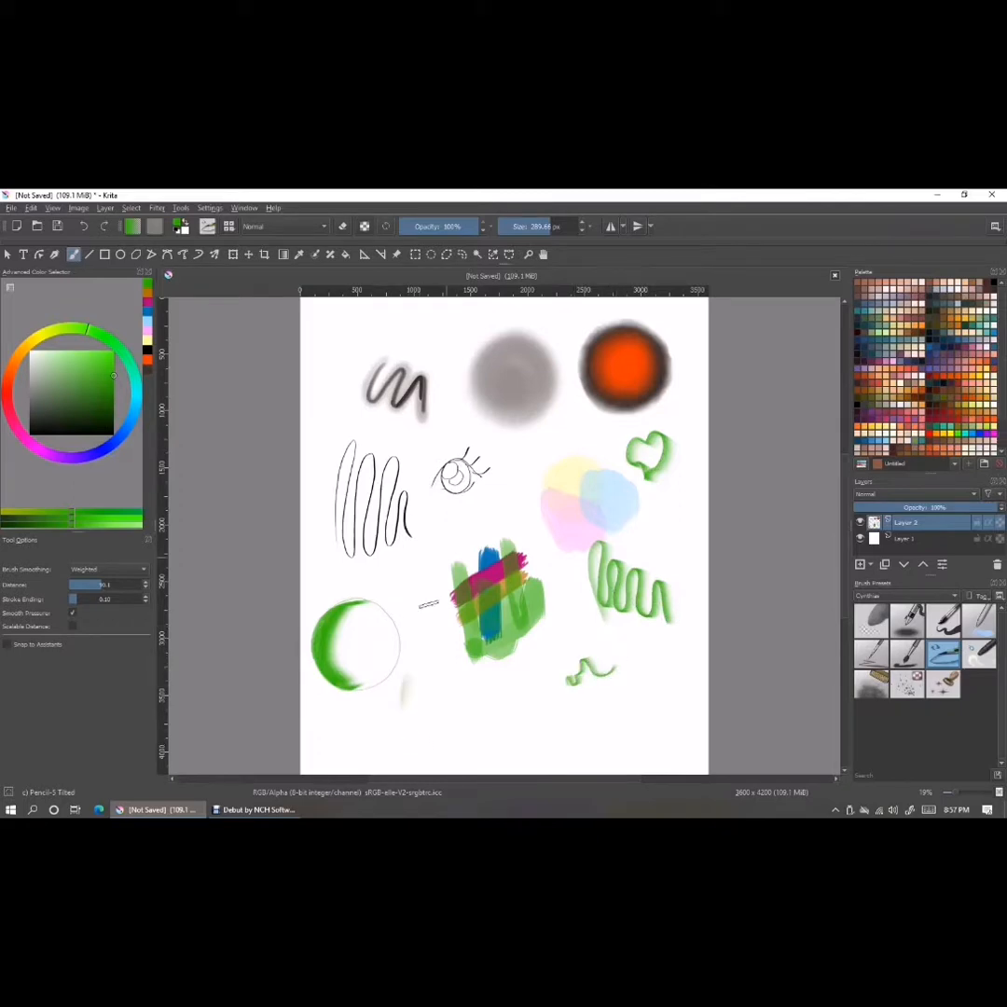
# Smear the crossed multicoloured strokes vertically with Blender Smear at about 146 px.
pyautogui.click(980, 652)
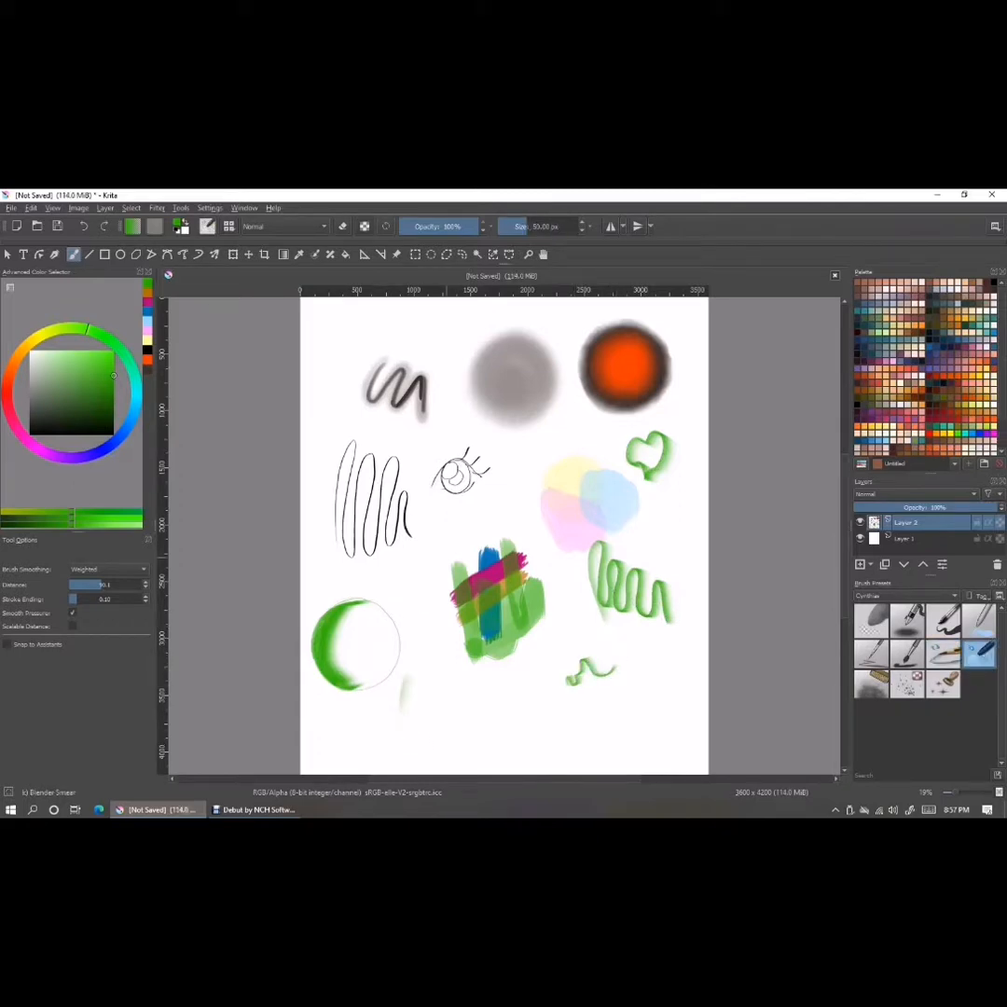
pyautogui.click(540, 227)
pyautogui.moveTo(478, 662)
pyautogui.mouseDown()
pyautogui.moveTo(455, 555)
pyautogui.moveTo(484, 658)
pyautogui.moveTo(482, 519)
pyautogui.moveTo(514, 684)
pyautogui.moveTo(520, 656)
pyautogui.moveTo(497, 560)
pyautogui.moveTo(499, 516)
pyautogui.moveTo(534, 677)
pyautogui.moveTo(517, 531)
pyautogui.moveTo(524, 515)
pyautogui.moveTo(551, 674)
pyautogui.moveTo(521, 499)
pyautogui.mouseUp()
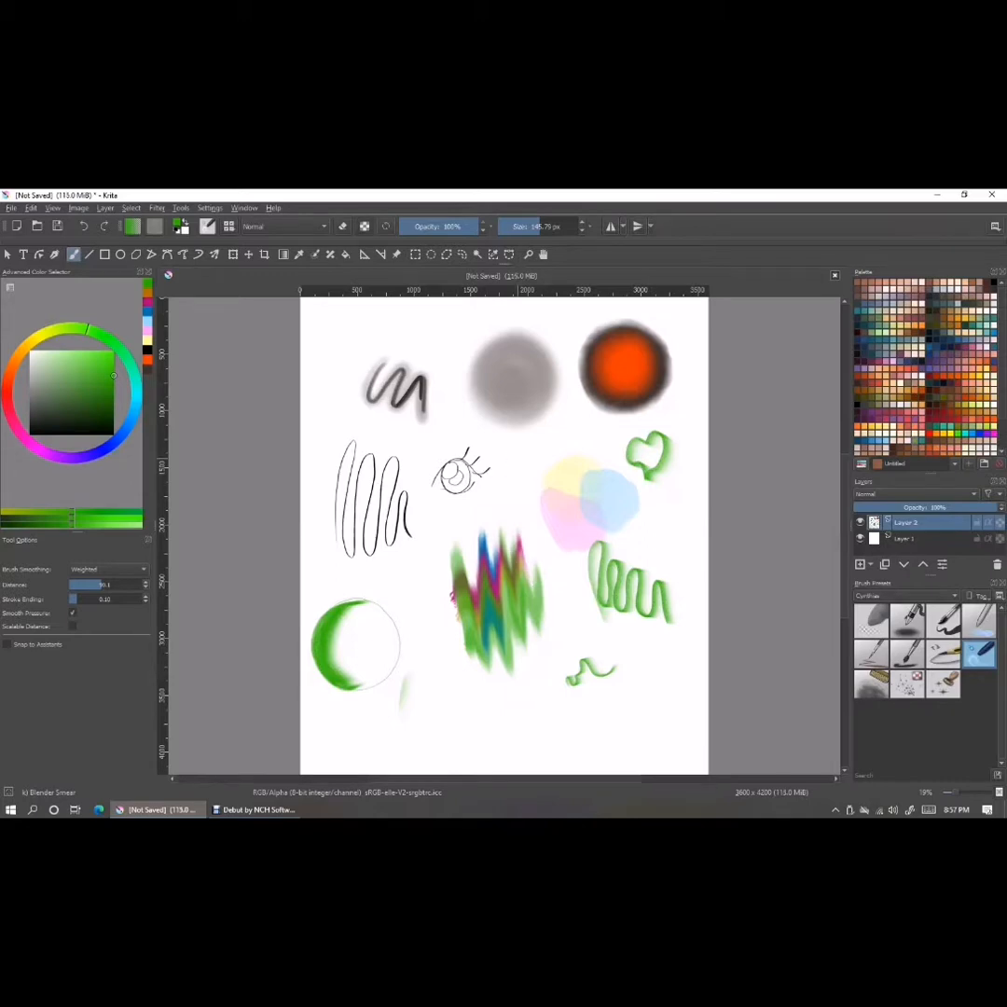
# Sponge a magenta halo around the orange disc with Sponge Texture at 454 px, then glaze the disc with orange.
pyautogui.click(872, 685)
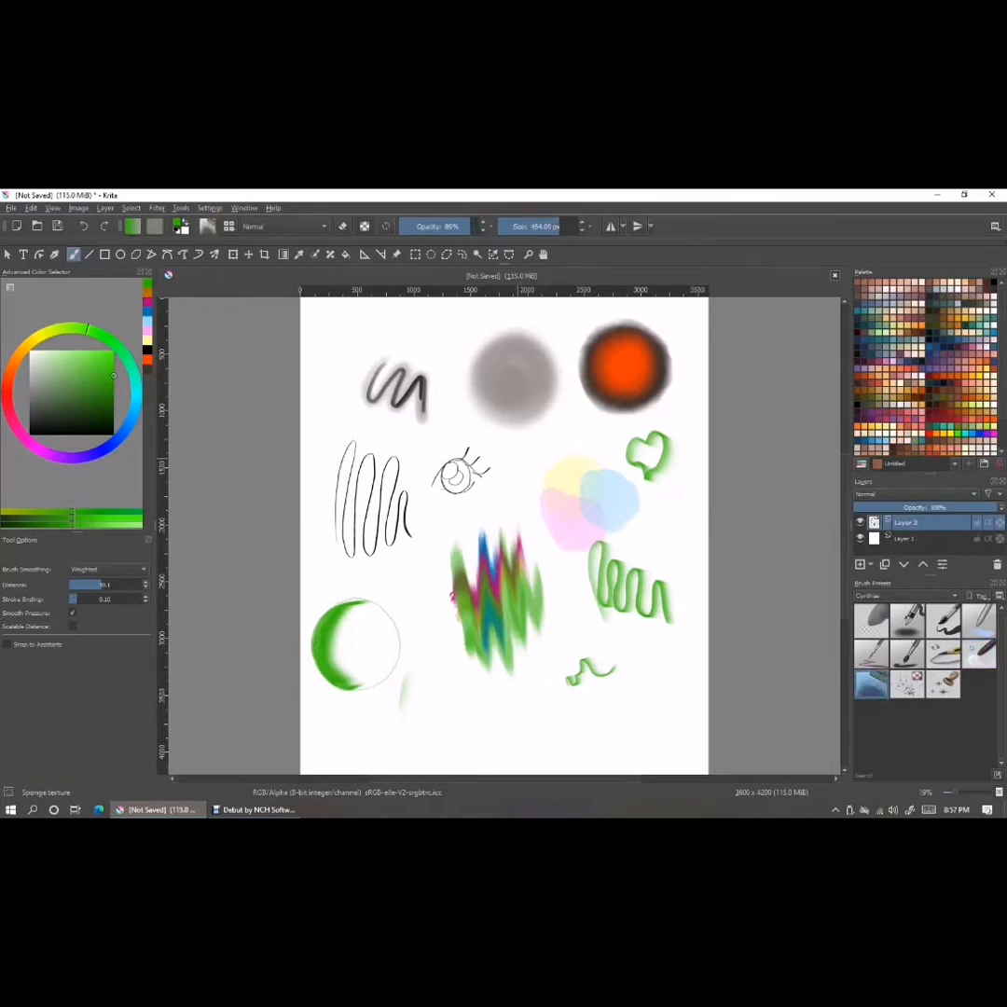
pyautogui.click(148, 302)
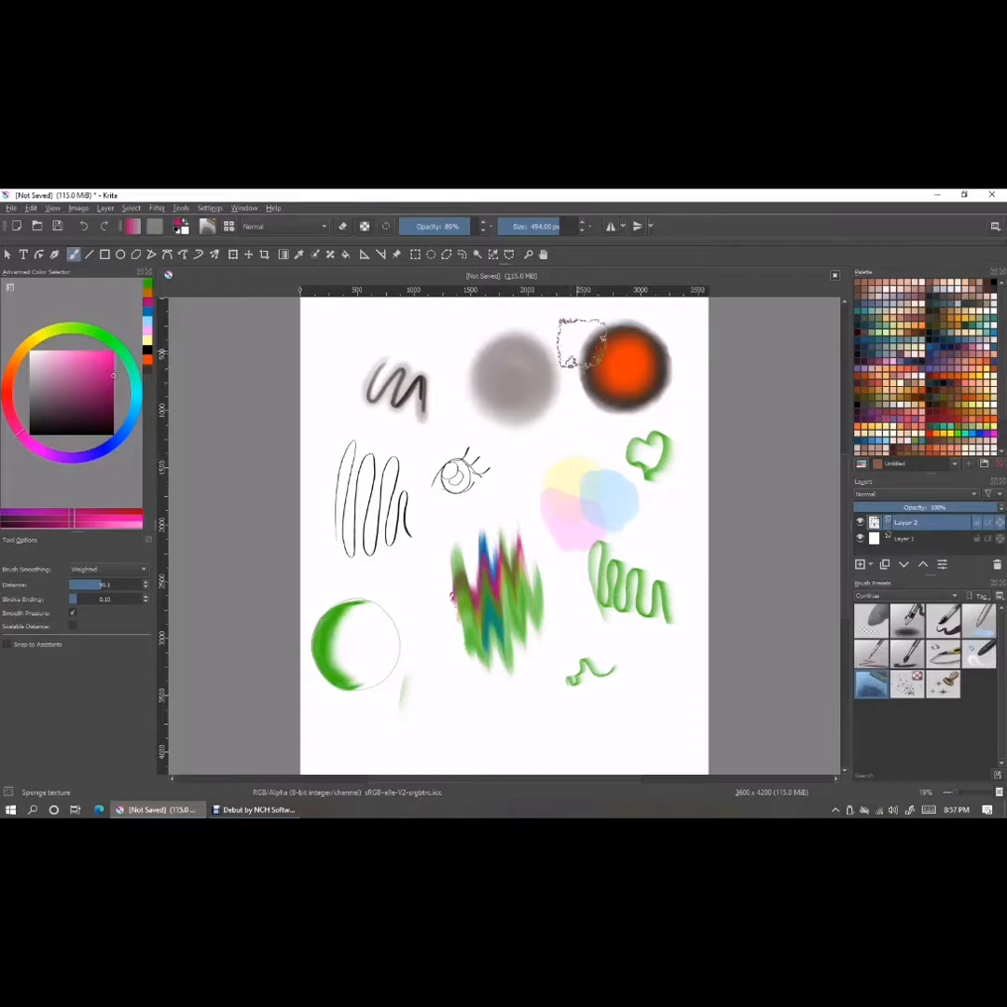
pyautogui.moveTo(586, 381)
pyautogui.mouseDown()
pyautogui.moveTo(585, 412)
pyautogui.moveTo(629, 424)
pyautogui.moveTo(662, 400)
pyautogui.moveTo(680, 358)
pyautogui.moveTo(661, 330)
pyautogui.moveTo(613, 323)
pyautogui.moveTo(578, 350)
pyautogui.moveTo(565, 378)
pyautogui.moveTo(594, 443)
pyautogui.mouseUp()
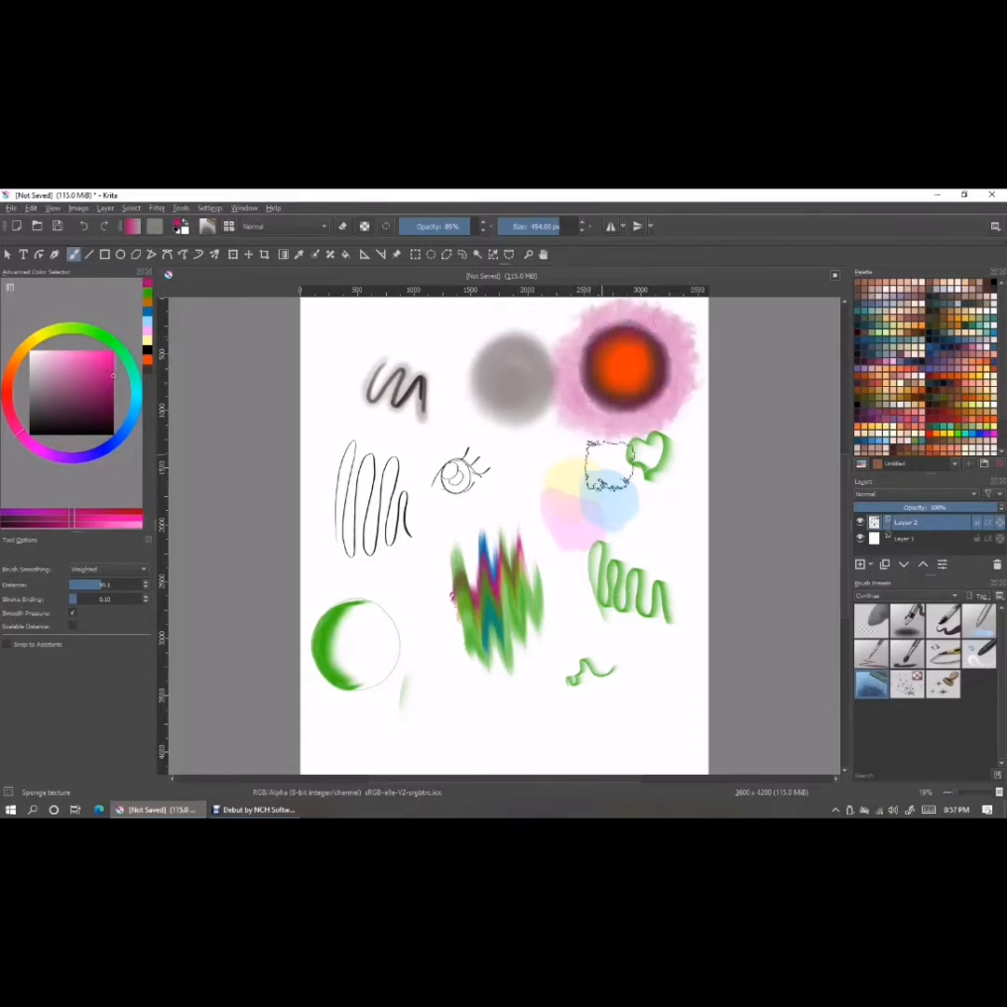
pyautogui.click(21, 350)
pyautogui.moveTo(588, 338)
pyautogui.mouseDown()
pyautogui.moveTo(581, 370)
pyautogui.moveTo(598, 395)
pyautogui.moveTo(627, 408)
pyautogui.moveTo(651, 390)
pyautogui.moveTo(672, 344)
pyautogui.moveTo(619, 324)
pyautogui.moveTo(577, 362)
pyautogui.moveTo(597, 404)
pyautogui.moveTo(638, 377)
pyautogui.mouseUp()
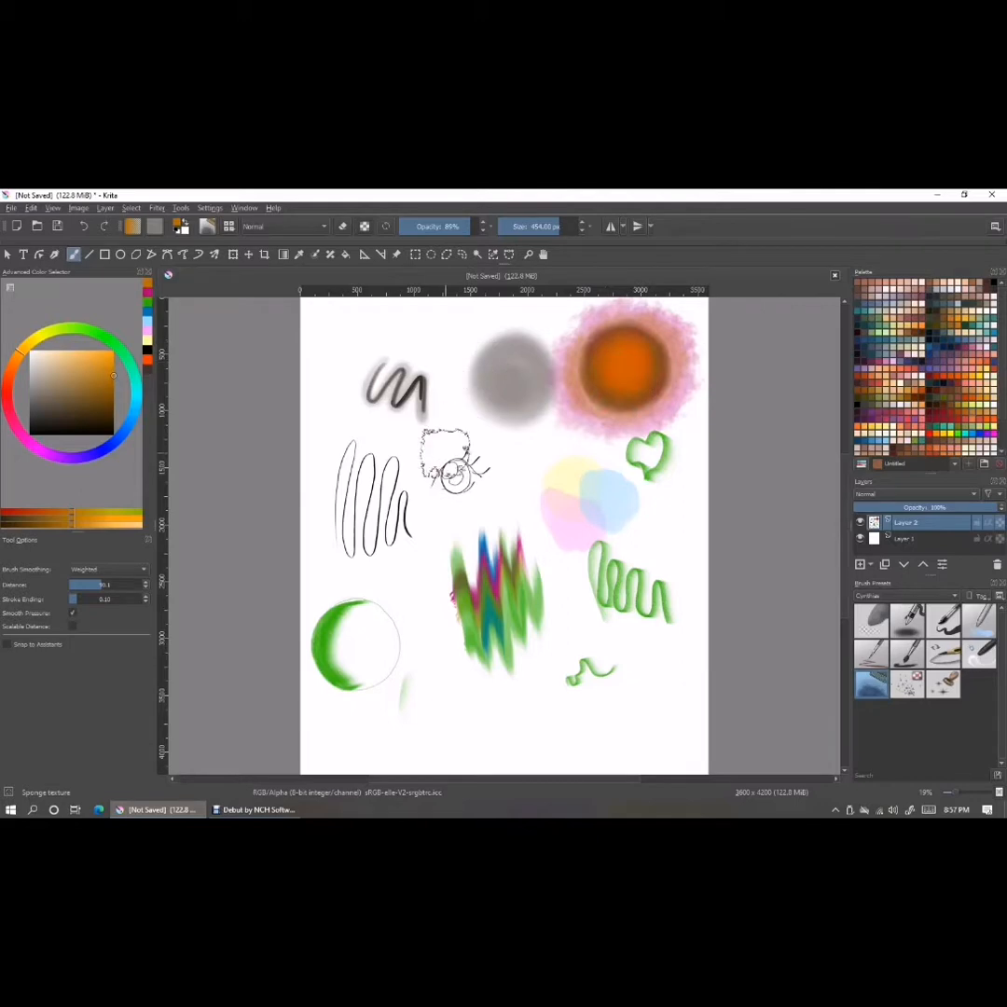
# Sponge an orange textured patch around the eye sketch, then lighten it with pale peach.
pyautogui.moveTo(494, 505)
pyautogui.mouseDown()
pyautogui.moveTo(424, 492)
pyautogui.moveTo(471, 505)
pyautogui.moveTo(471, 457)
pyautogui.moveTo(422, 481)
pyautogui.moveTo(442, 448)
pyautogui.moveTo(495, 465)
pyautogui.moveTo(487, 513)
pyautogui.moveTo(434, 519)
pyautogui.mouseUp()
pyautogui.moveTo(86, 364); pyautogui.dragTo(49, 351)
pyautogui.moveTo(439, 480)
pyautogui.mouseDown()
pyautogui.moveTo(468, 463)
pyautogui.moveTo(434, 472)
pyautogui.moveTo(457, 506)
pyautogui.mouseUp()
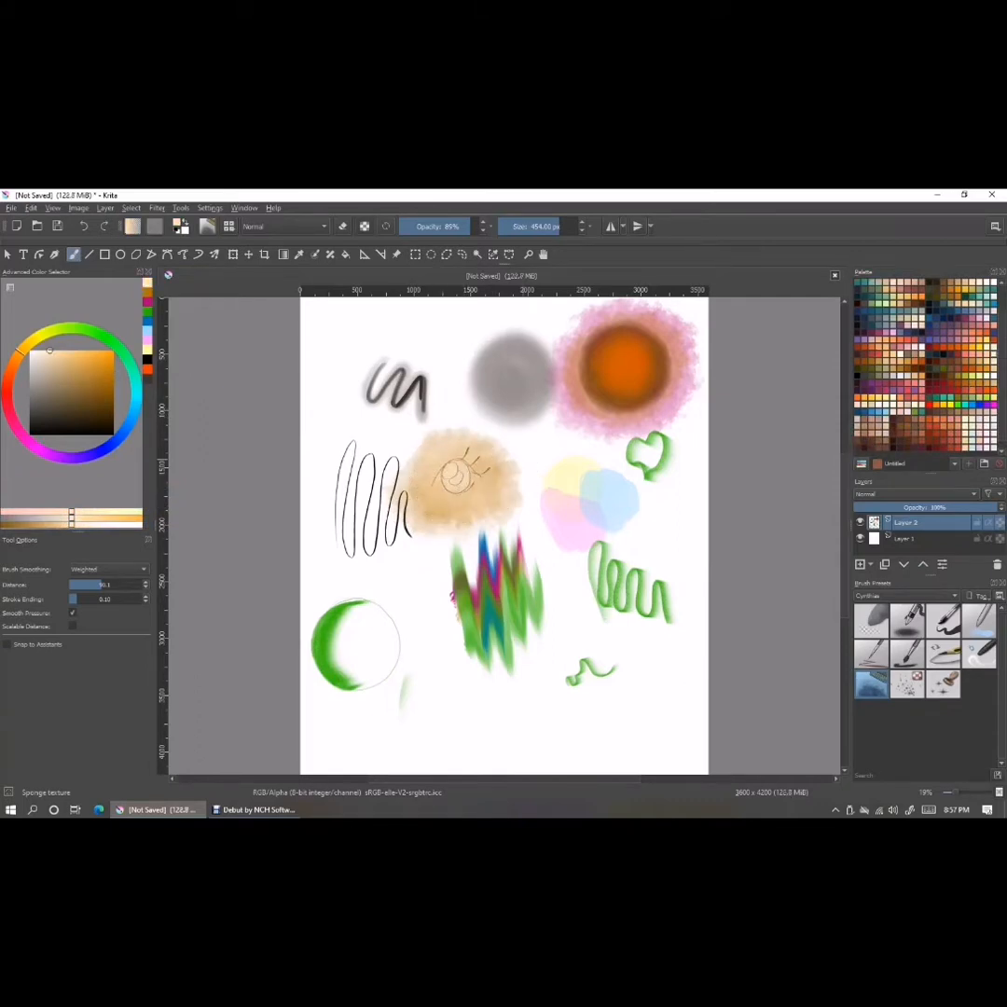
# Speckle the peach patch below the eye sketch with dark brown Texture Splat, enlarging the brush to about 331 px.
pyautogui.click(907, 685)
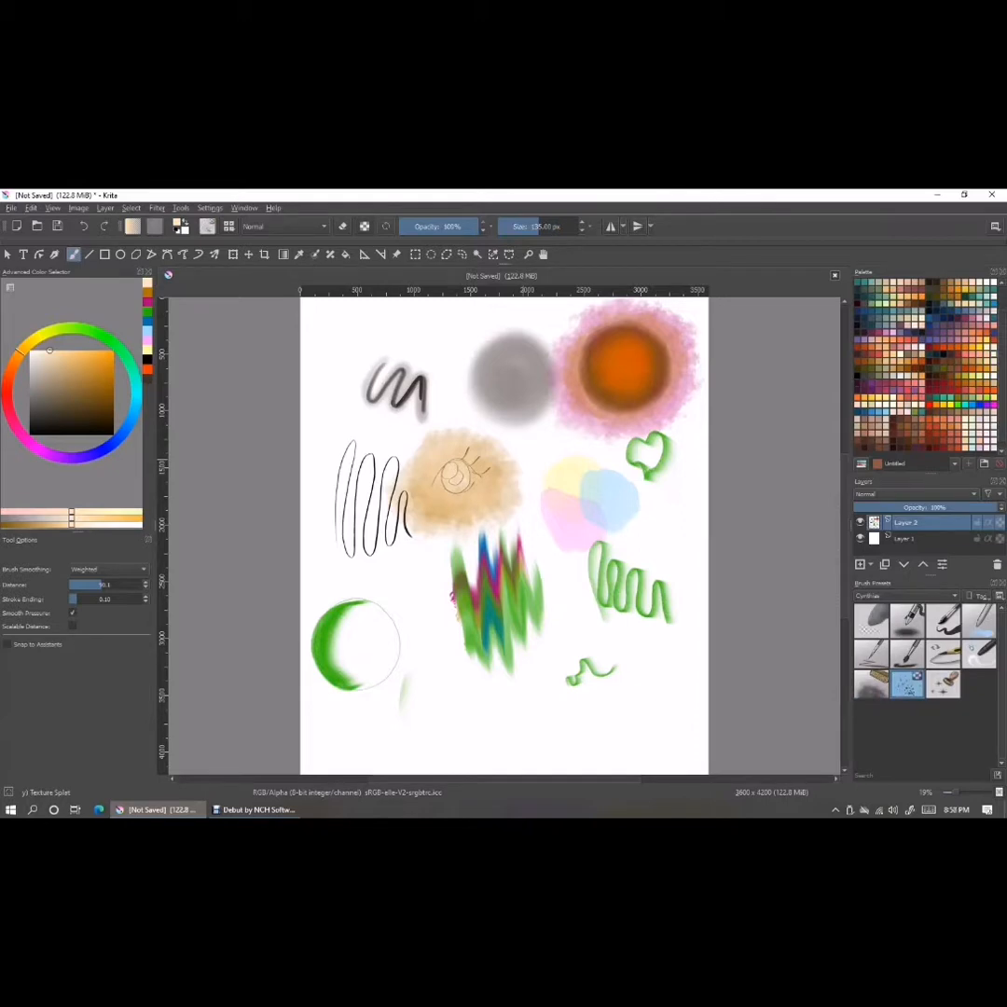
pyautogui.click(98, 396)
pyautogui.moveTo(425, 479); pyautogui.dragTo(428, 480)
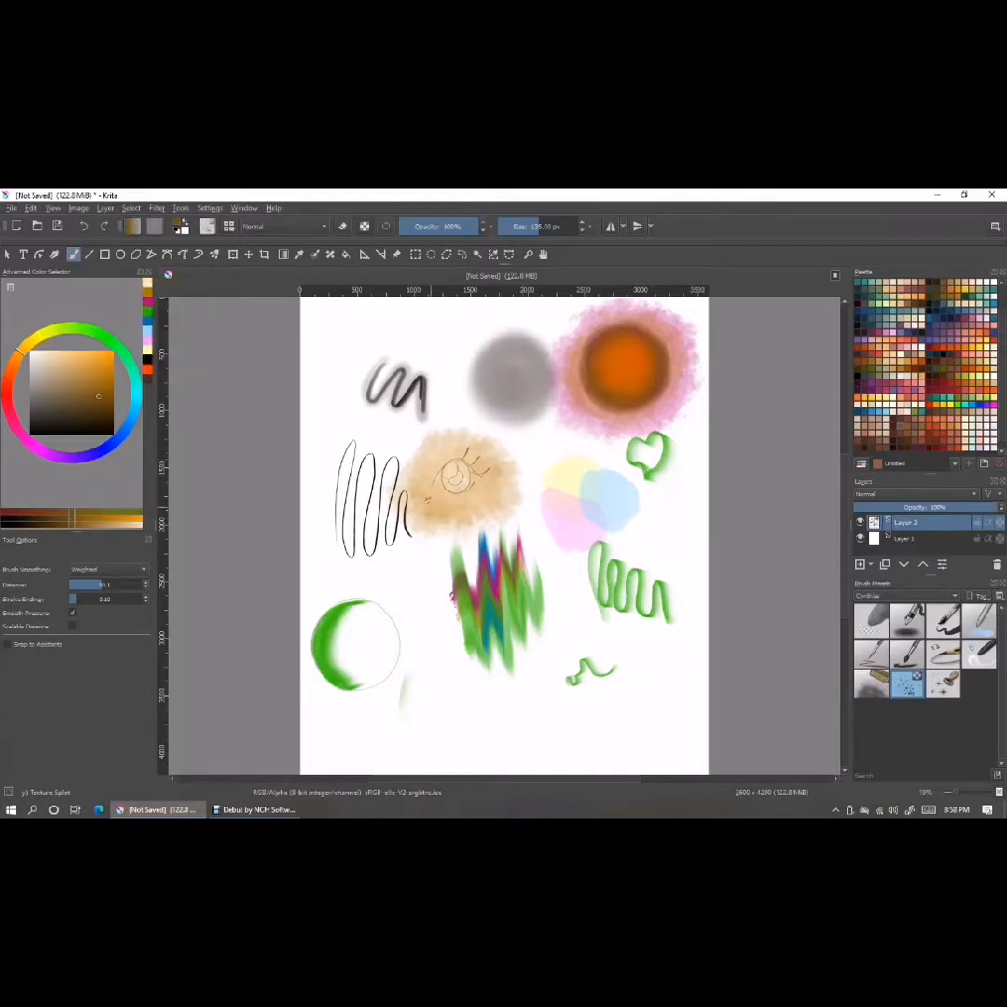
pyautogui.click(553, 226)
pyautogui.moveTo(418, 506)
pyautogui.mouseDown()
pyautogui.moveTo(455, 506)
pyautogui.moveTo(432, 513)
pyautogui.mouseUp()
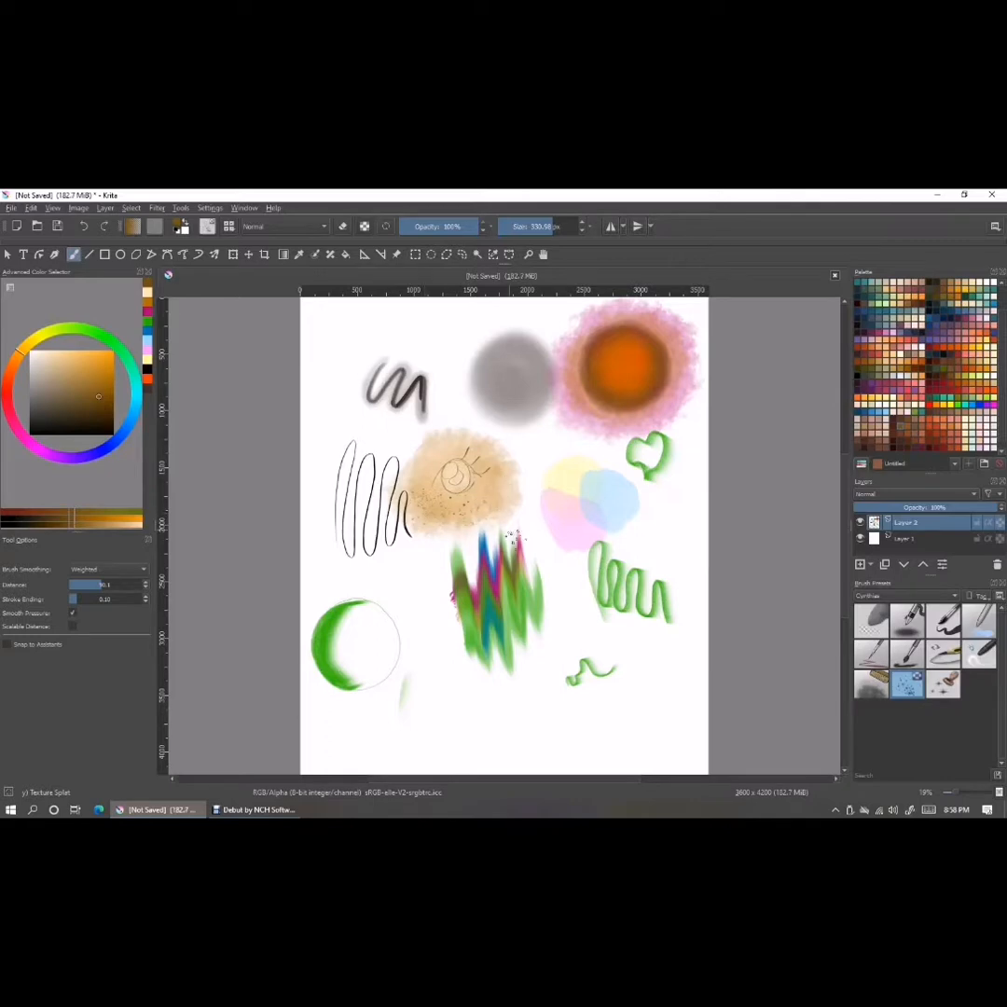
# Stamp white sparkles over the peach eye patch with Stamp Sparkles, first at about 310 px and again at about 663 px.
pyautogui.click(943, 684)
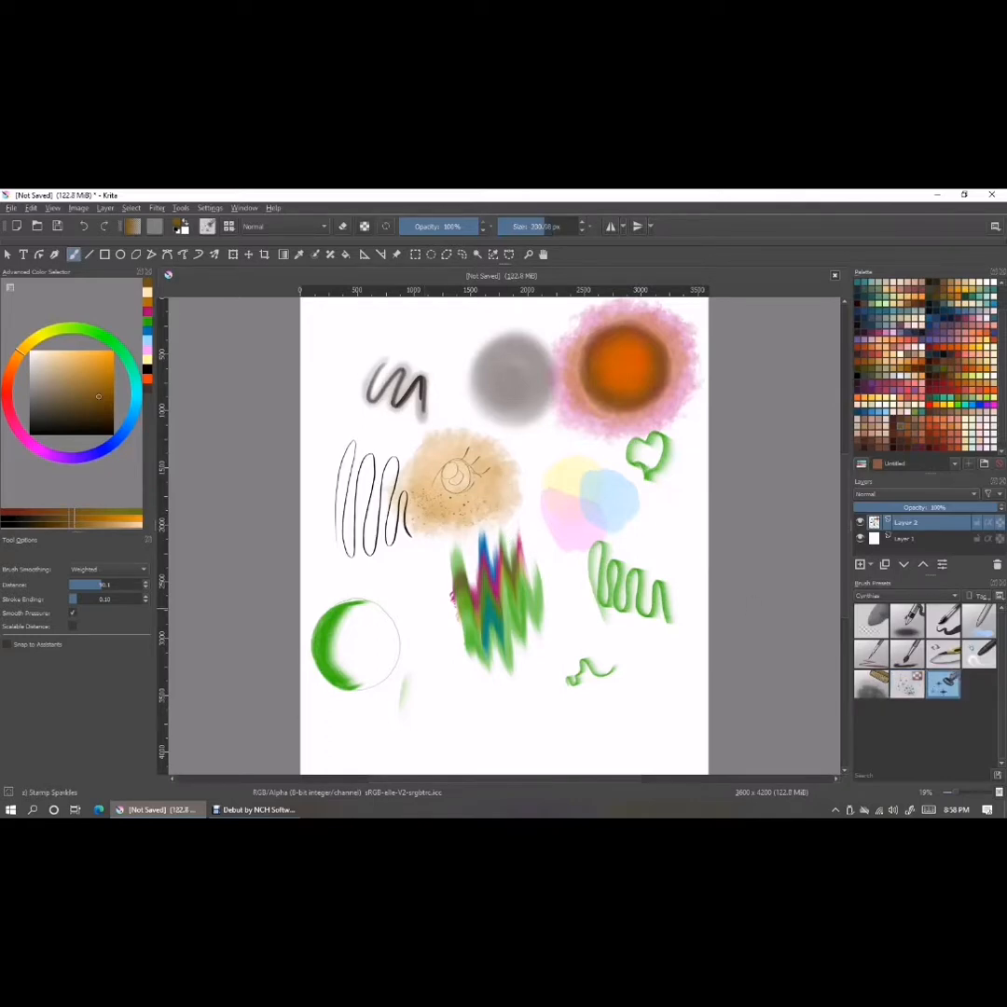
pyautogui.keyDown('ctrl'); pyautogui.click(459, 464); pyautogui.keyUp('ctrl')
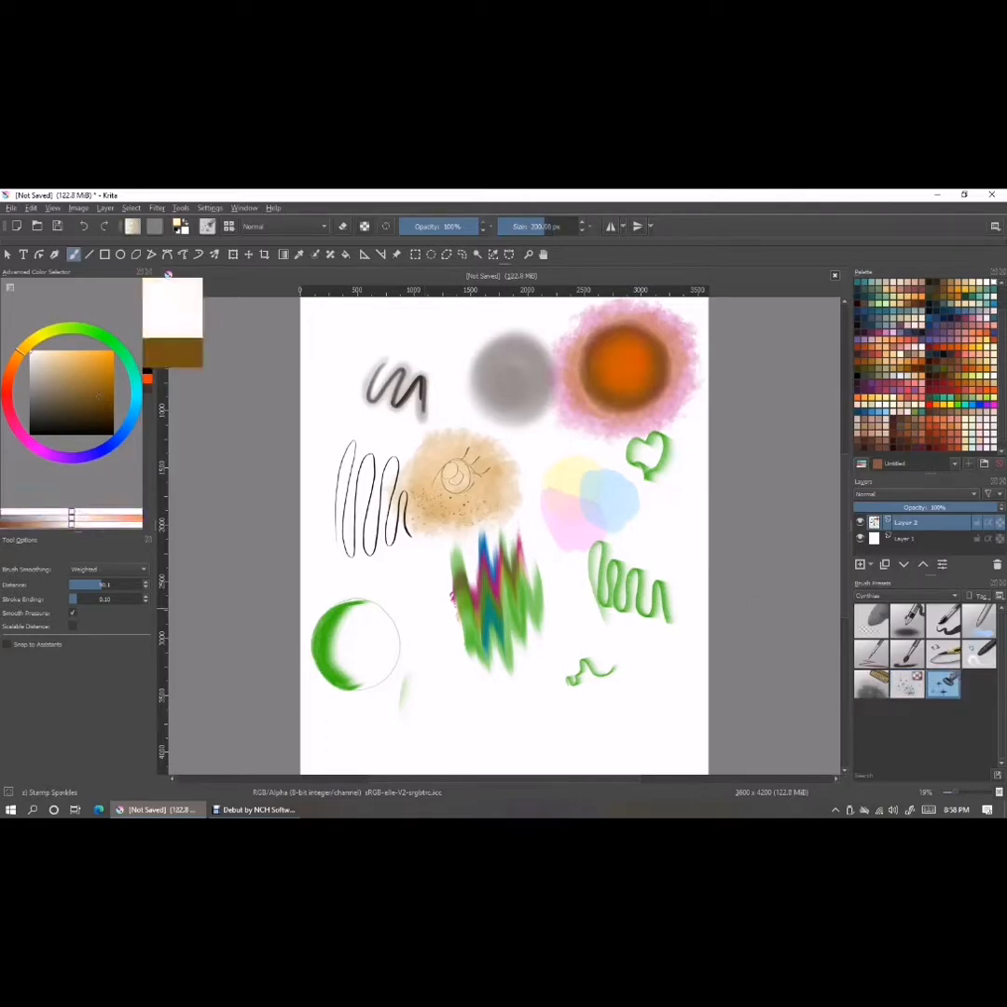
pyautogui.click(551, 227)
pyautogui.click(457, 467)
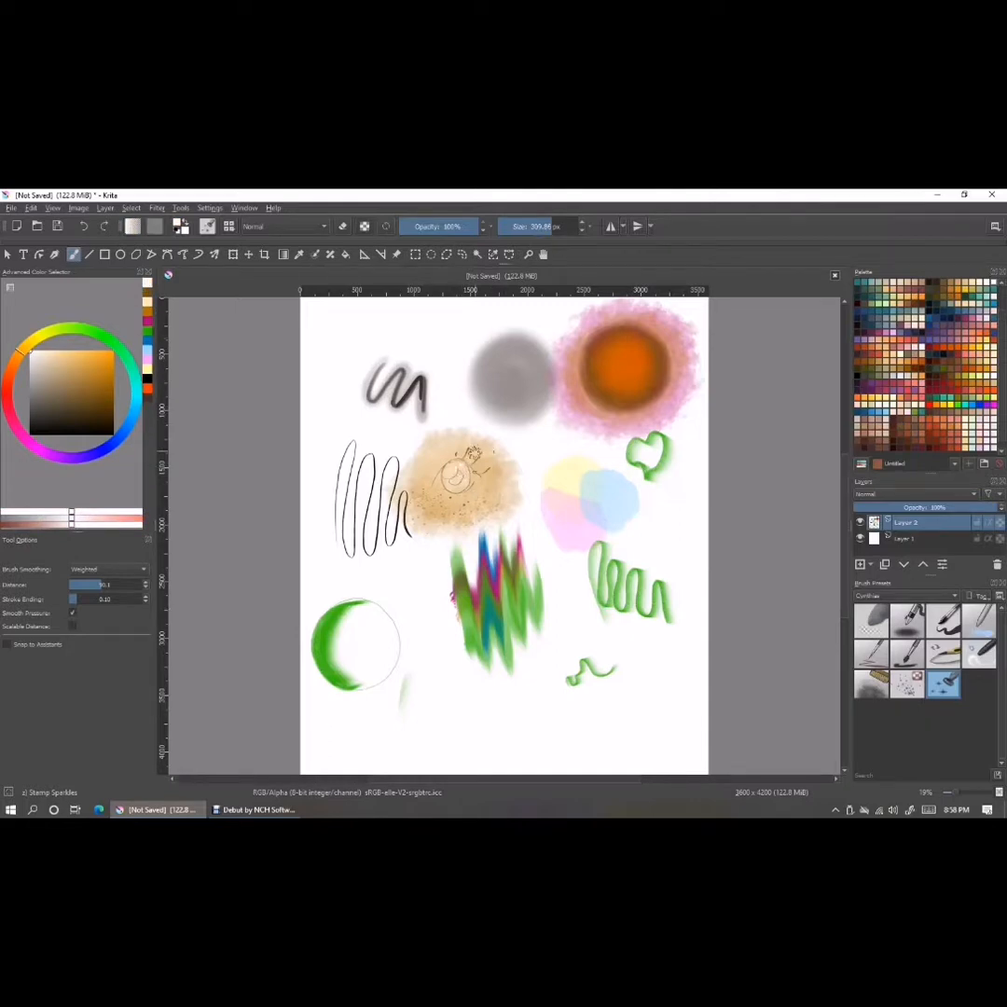
pyautogui.click(567, 227)
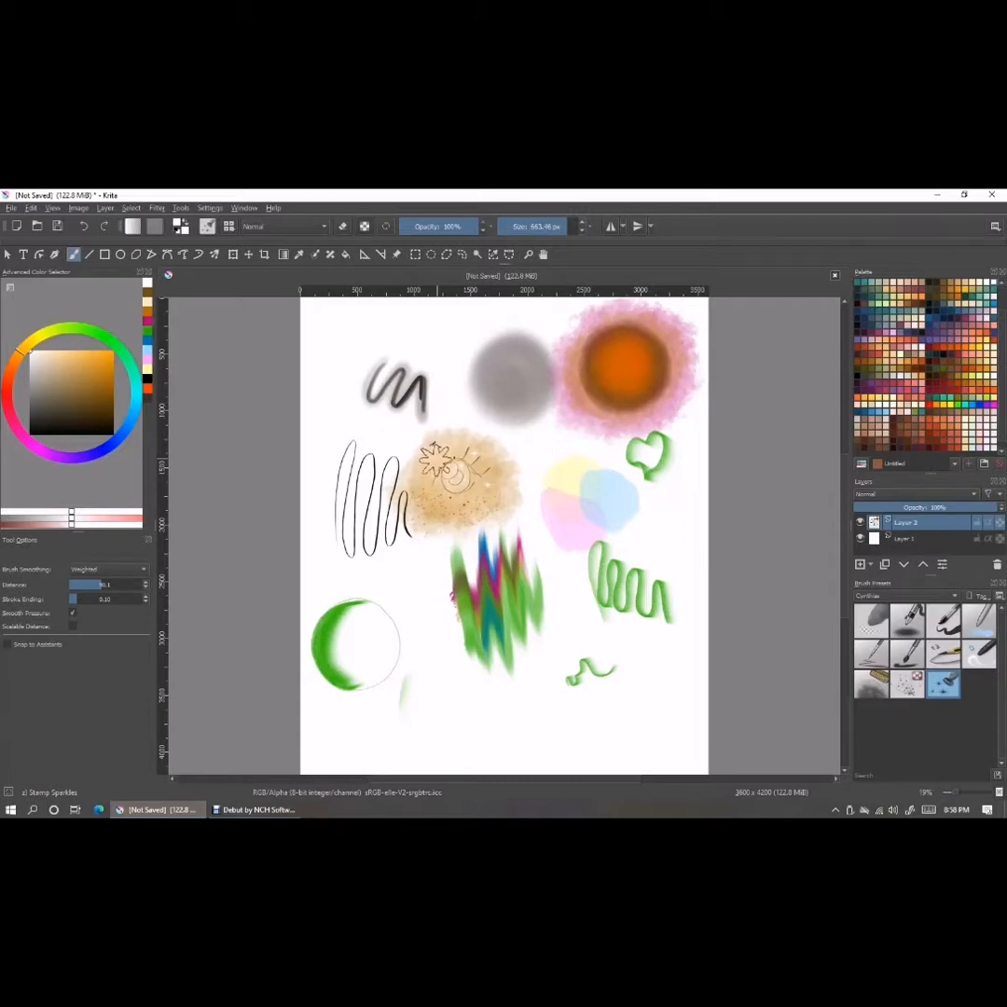
pyautogui.click(421, 487)
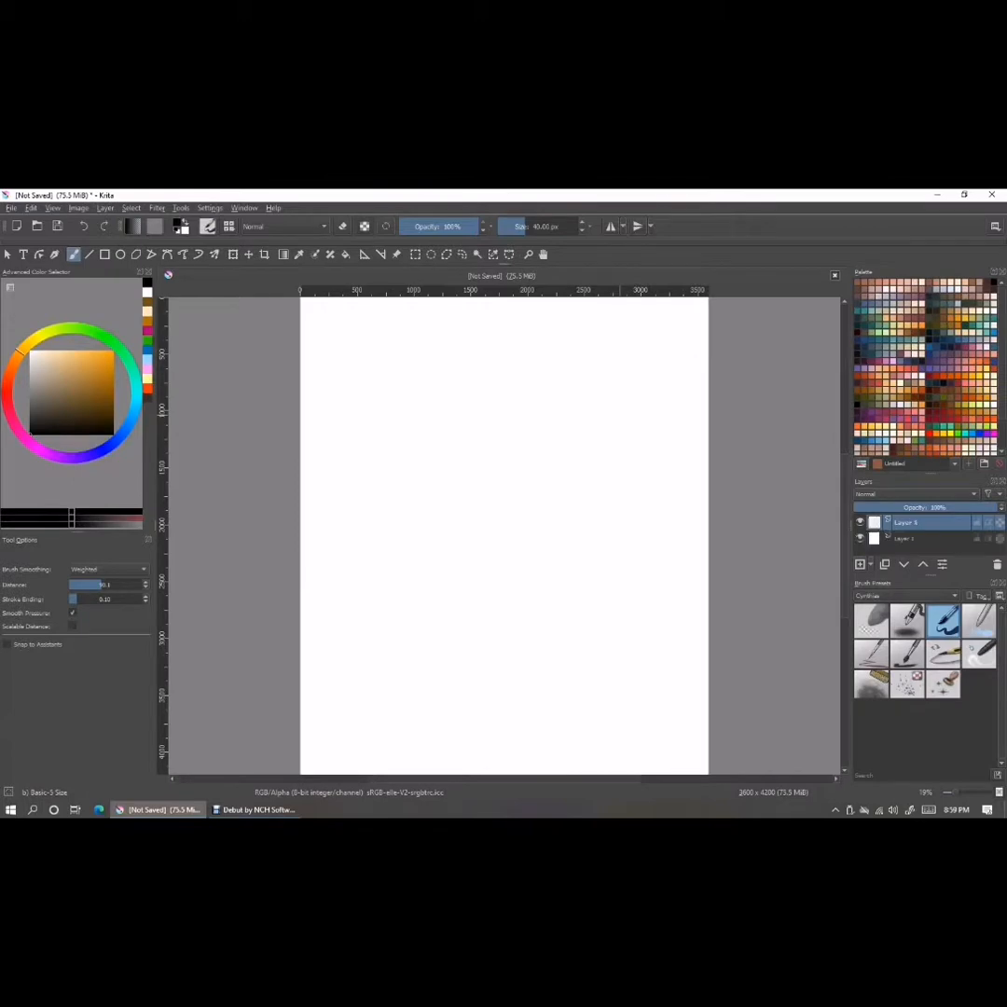
# Handwrite "Subscribe!" in coral red across the middle of the blank canvas at 40 px and draw a bell with a clapper beneath it.
pyautogui.click(6, 402)
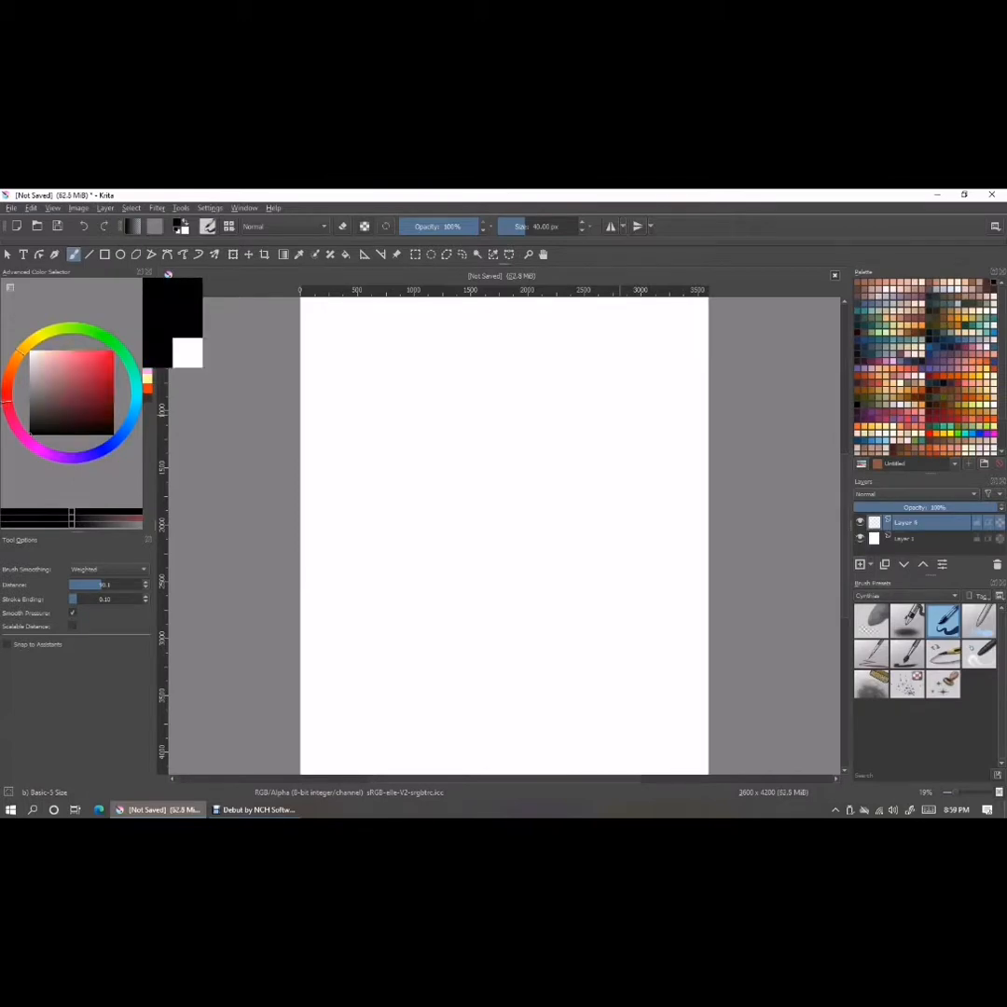
pyautogui.click(94, 352)
pyautogui.moveTo(372, 495)
pyautogui.mouseDown()
pyautogui.moveTo(335, 508)
pyautogui.moveTo(368, 513)
pyautogui.moveTo(356, 545)
pyautogui.moveTo(430, 541)
pyautogui.mouseUp()
pyautogui.moveTo(446, 495)
pyautogui.mouseDown()
pyautogui.moveTo(496, 535)
pyautogui.moveTo(519, 515)
pyautogui.moveTo(548, 531)
pyautogui.moveTo(563, 504)
pyautogui.moveTo(595, 515)
pyautogui.moveTo(606, 503)
pyautogui.moveTo(617, 521)
pyautogui.moveTo(675, 520)
pyautogui.mouseUp()
pyautogui.click(677, 529)
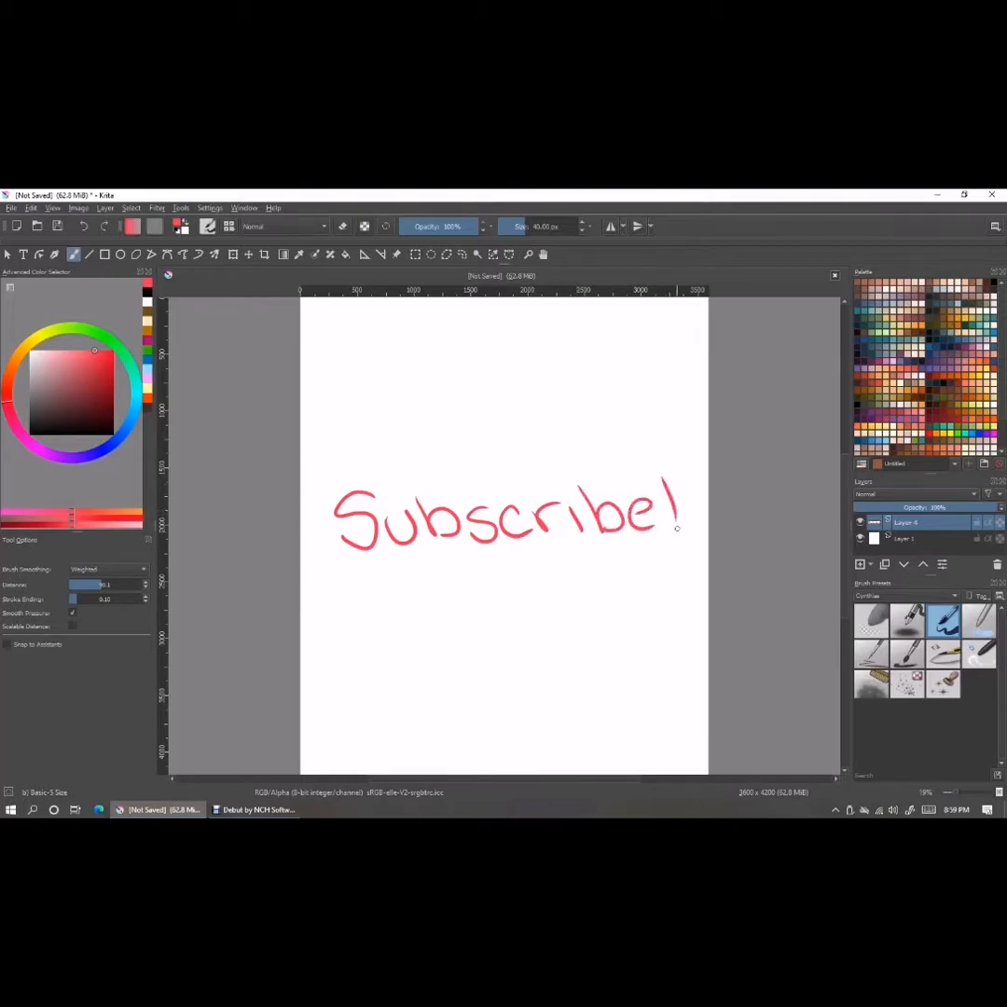
pyautogui.moveTo(502, 574)
pyautogui.mouseDown()
pyautogui.moveTo(473, 587)
pyautogui.moveTo(463, 670)
pyautogui.moveTo(513, 668)
pyautogui.mouseUp()
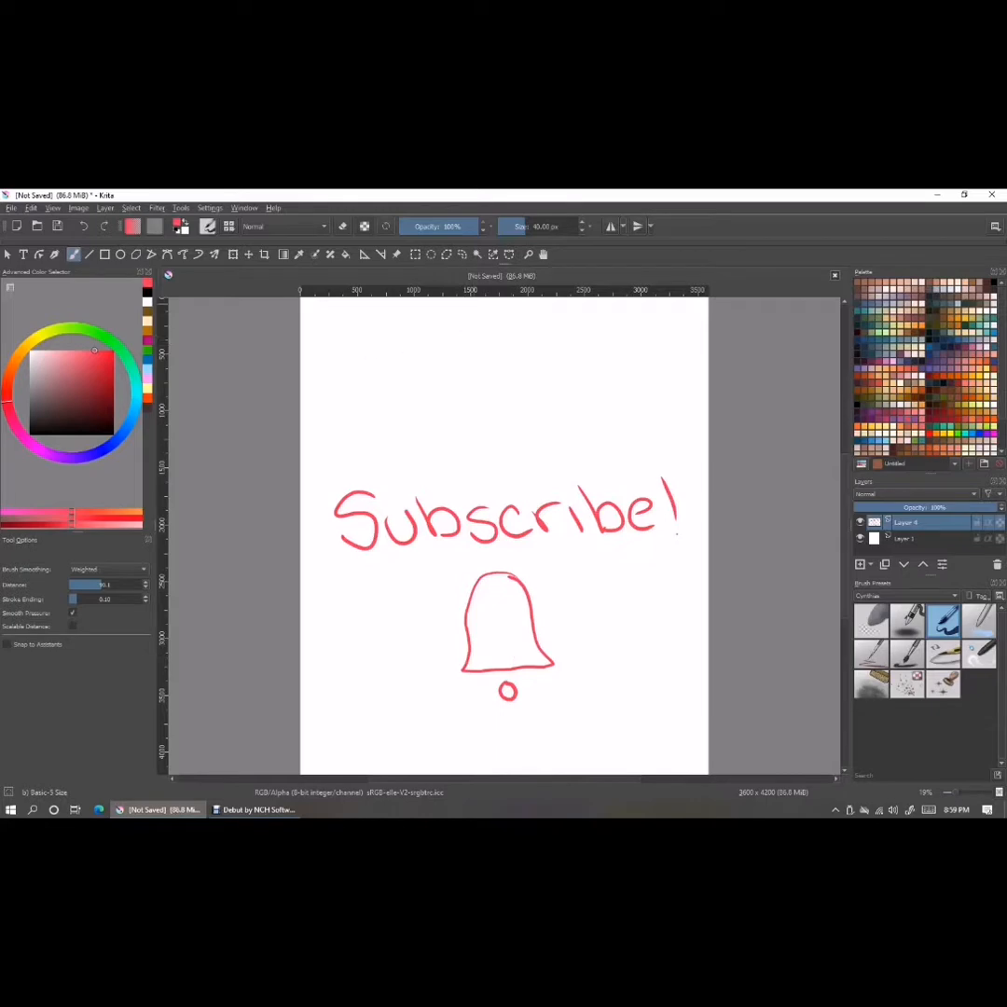
# Paint a solid coral red heart above the "Subscribe!" lettering with the brush at about 364 px.
pyautogui.click(554, 227)
pyautogui.moveTo(495, 352)
pyautogui.mouseDown()
pyautogui.moveTo(482, 411)
pyautogui.moveTo(512, 451)
pyautogui.moveTo(546, 326)
pyautogui.moveTo(513, 457)
pyautogui.mouseUp()
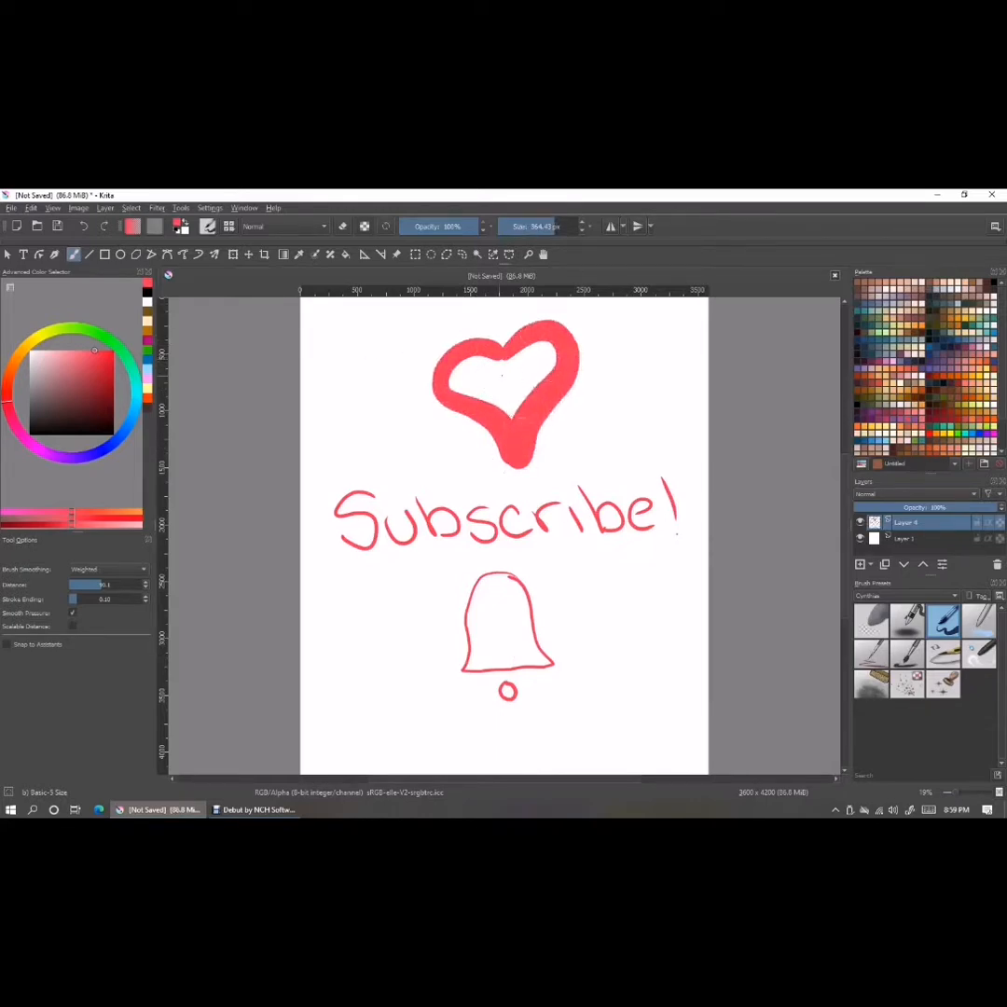
pyautogui.moveTo(464, 376)
pyautogui.mouseDown()
pyautogui.moveTo(494, 380)
pyautogui.moveTo(474, 384)
pyautogui.moveTo(536, 358)
pyautogui.moveTo(507, 400)
pyautogui.moveTo(516, 425)
pyautogui.mouseUp()
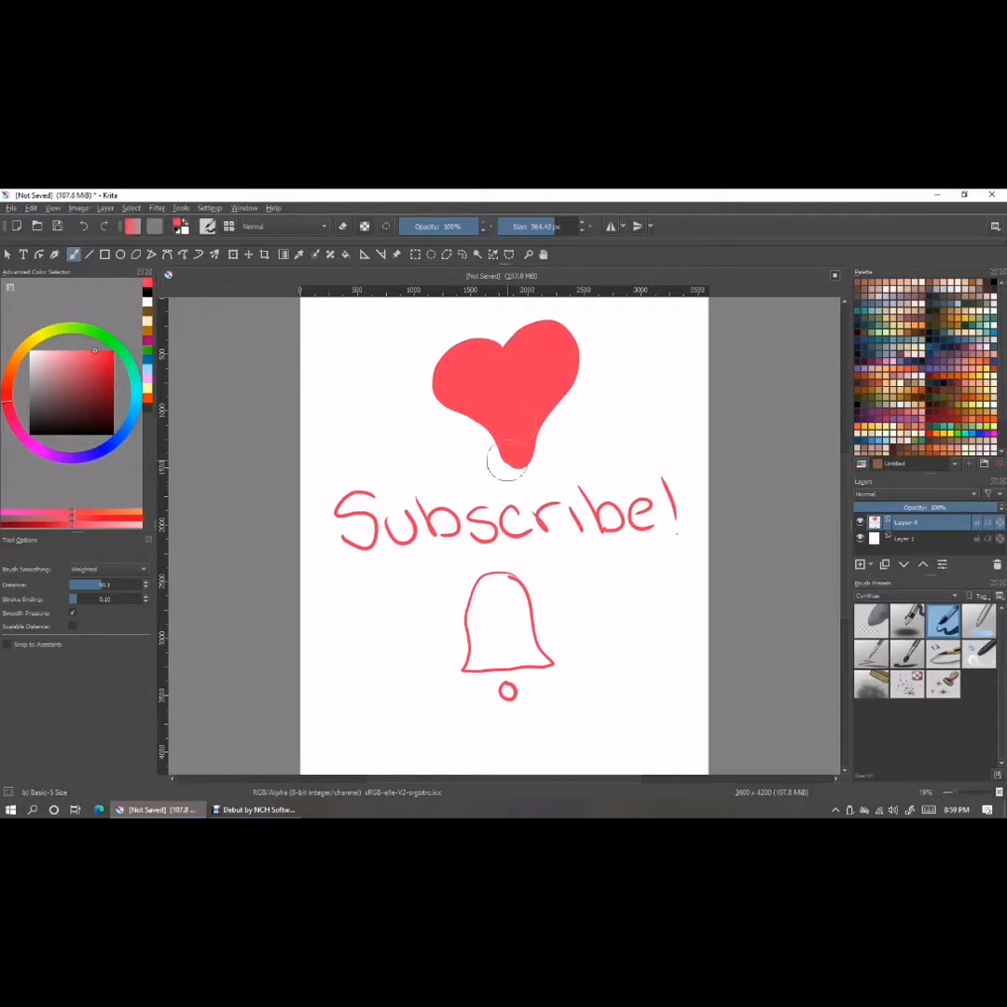